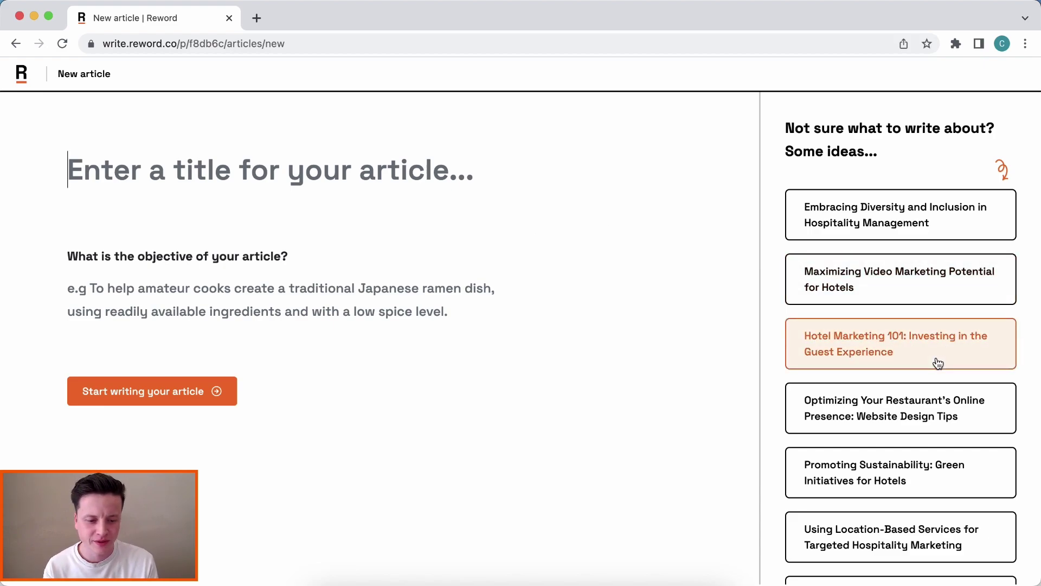
Title the article 'Optimizing Your Restaurant's Online Presence: Website Design Tips' and enter its objective of helping restaurant owners and operators.
click(962, 409)
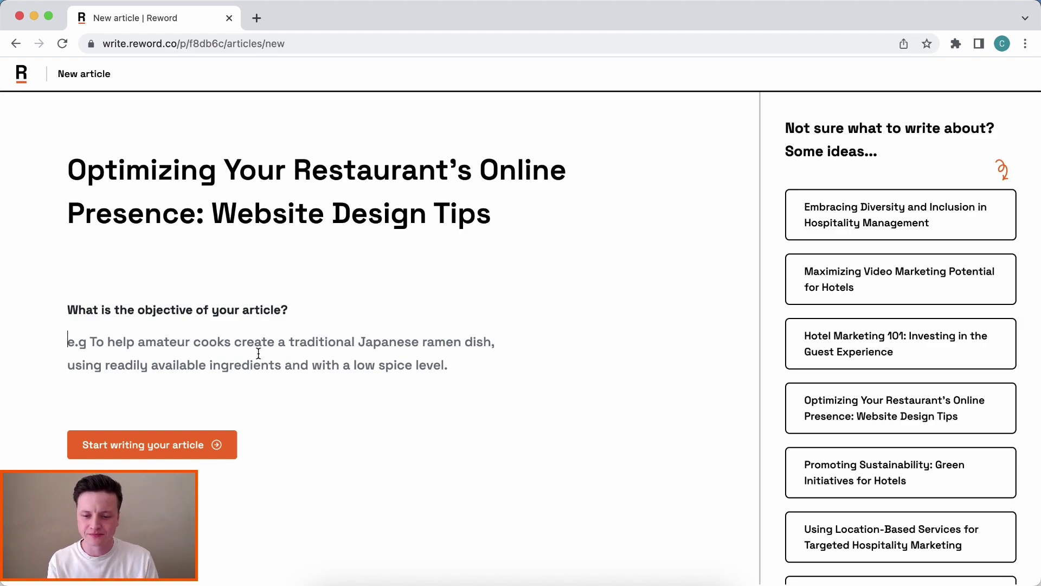
text(To help restaurant owners and operators)
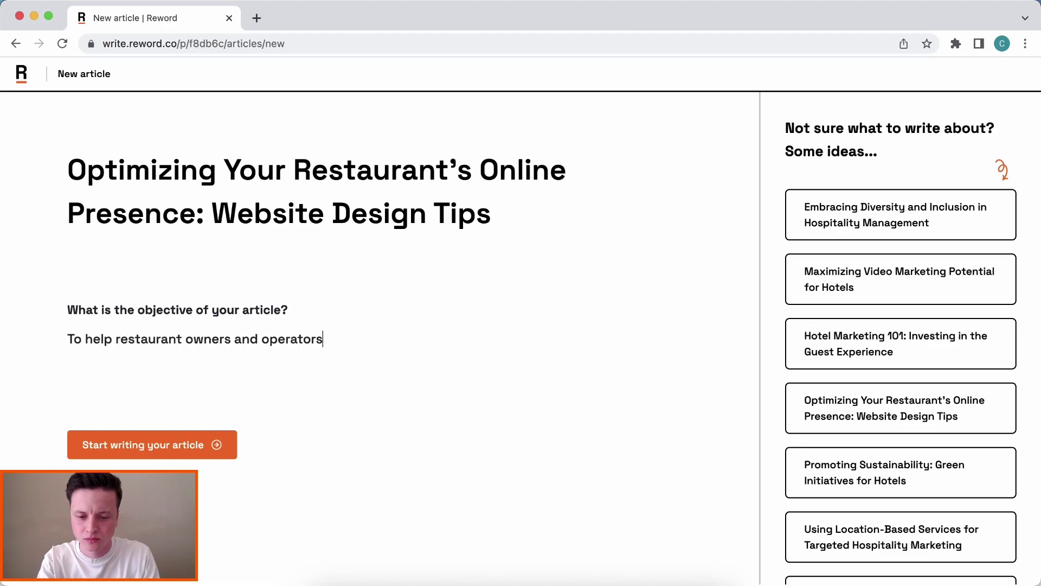
text( understand how to create a website that is bo)
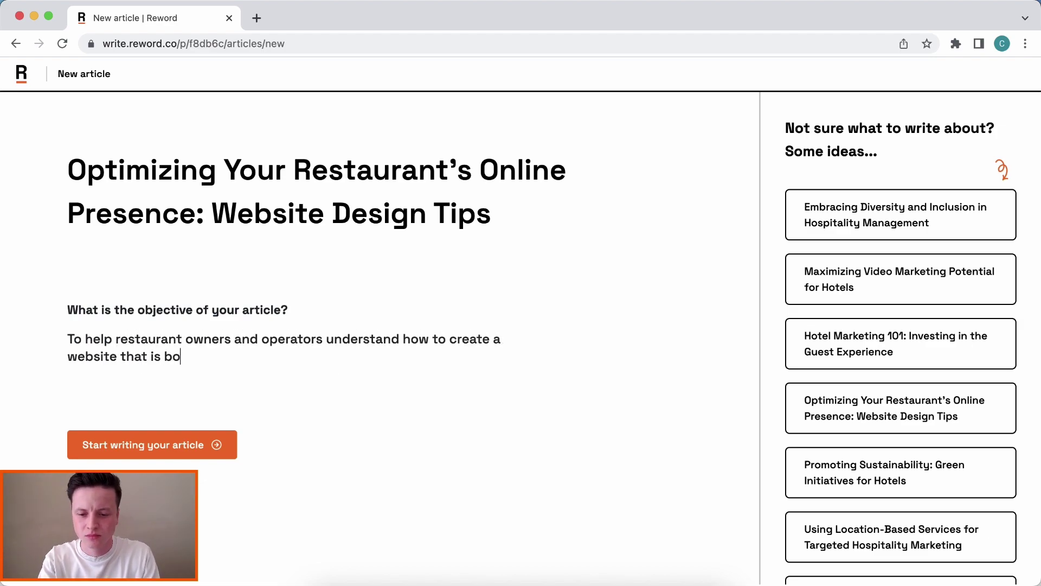
text(th functional and gives them a competitiv)
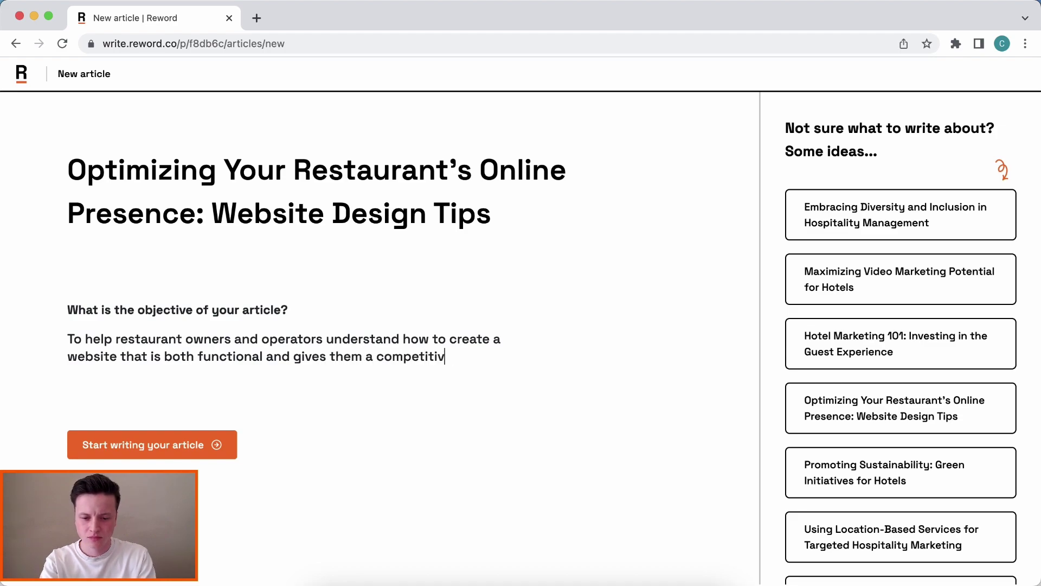
text(e edge in the marketplace.)
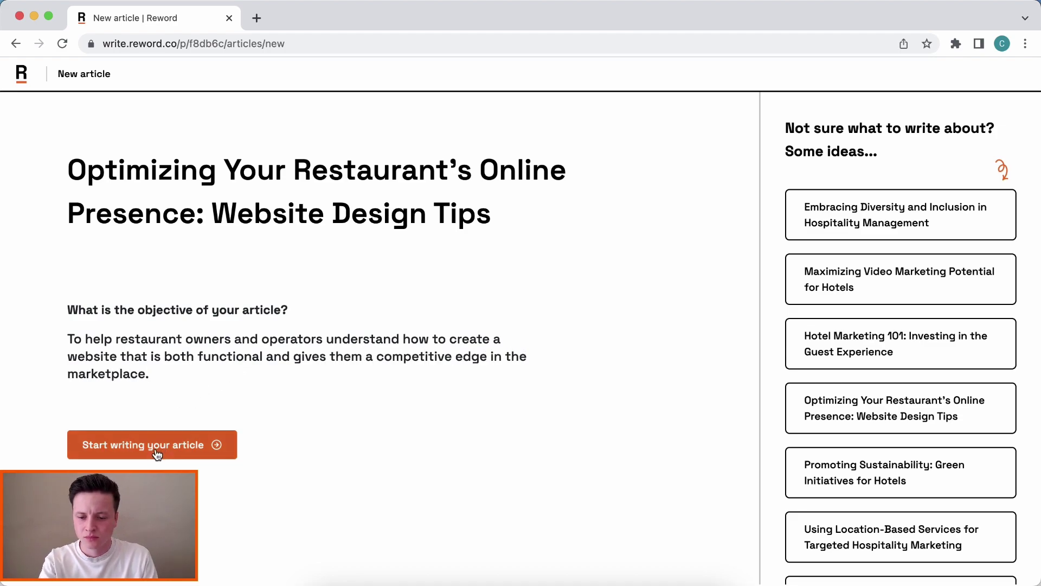
Start writing the article in the editor and dismiss the block options on the empty line.
click(157, 454)
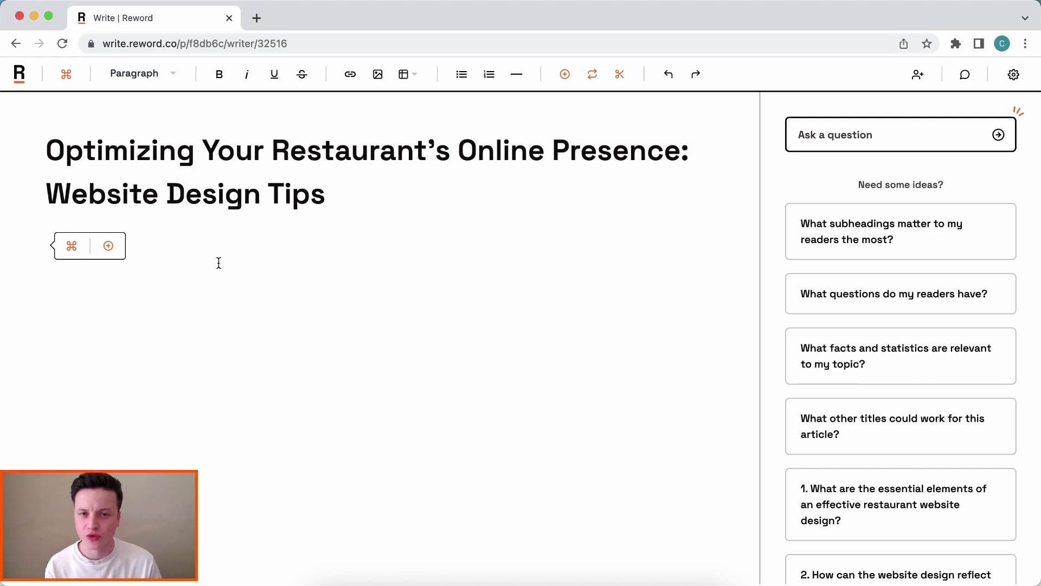
click(857, 186)
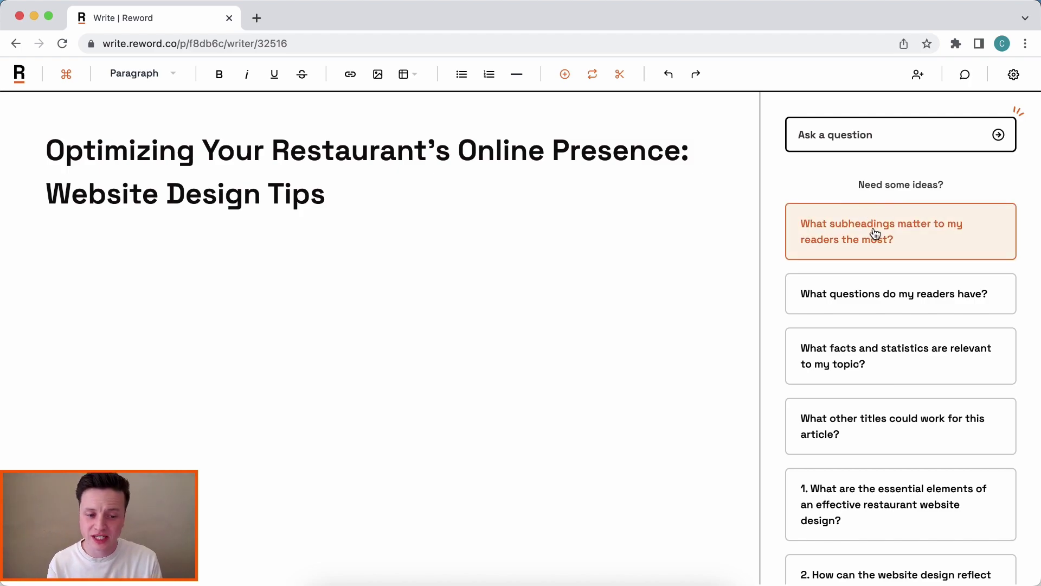
Insert suggested subheadings on why a website is vital, choosing the right visuals, and SEO best practices.
click(905, 242)
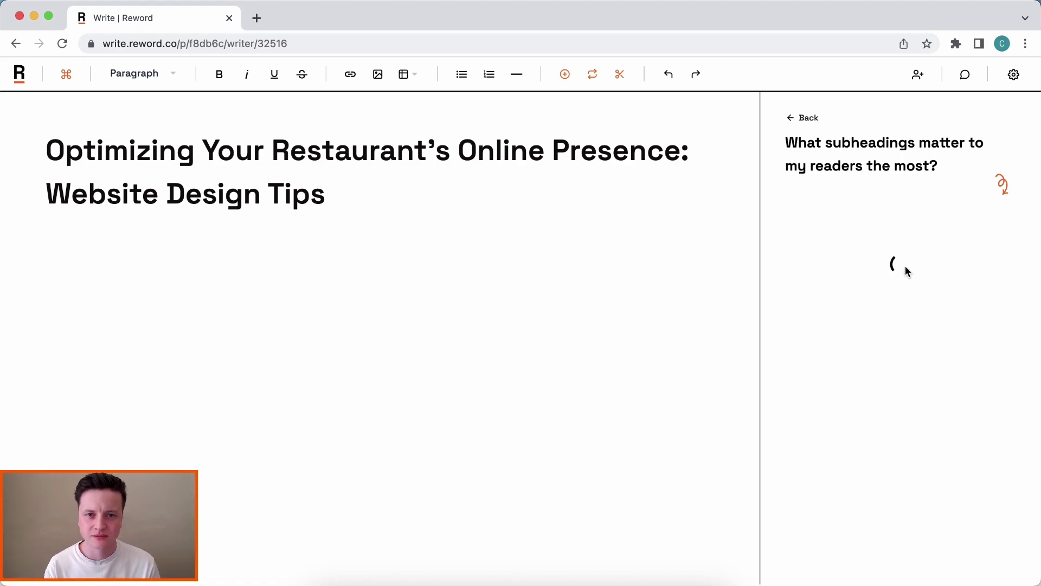
scroll(937, 257, up, 2)
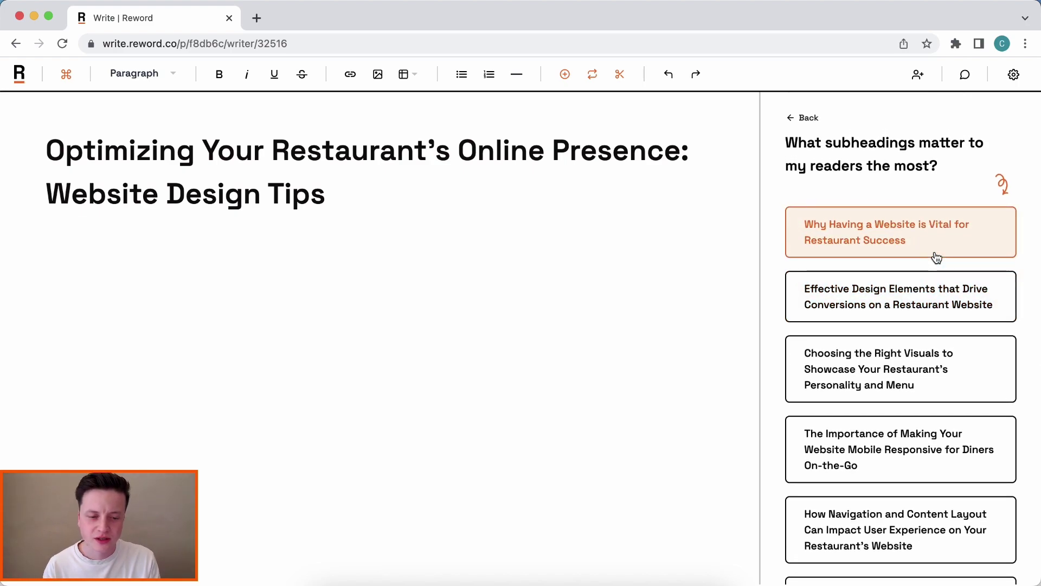
click(935, 257)
scroll(938, 293, down, 2)
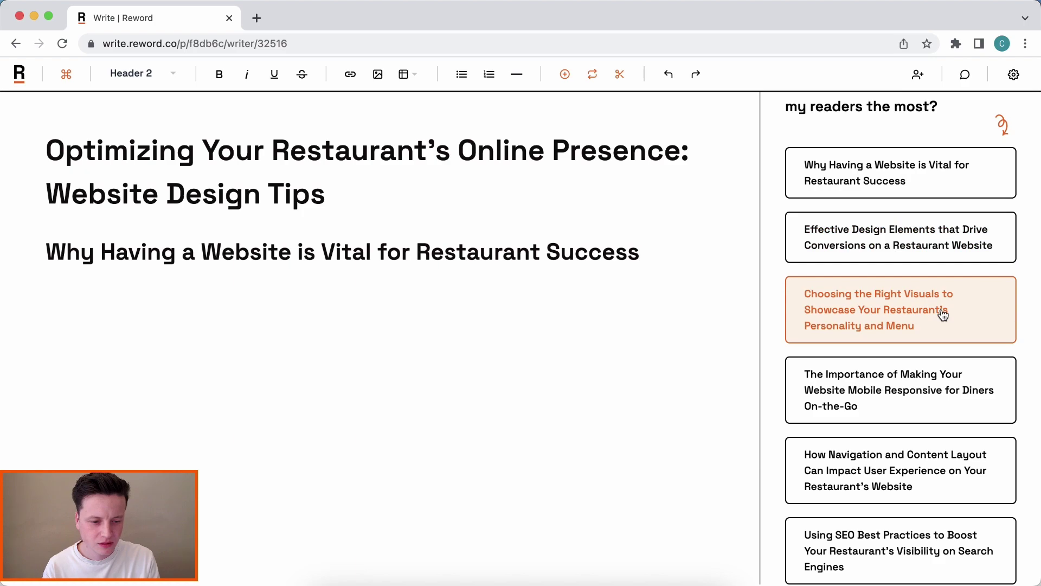
click(944, 338)
scroll(945, 339, down, 3)
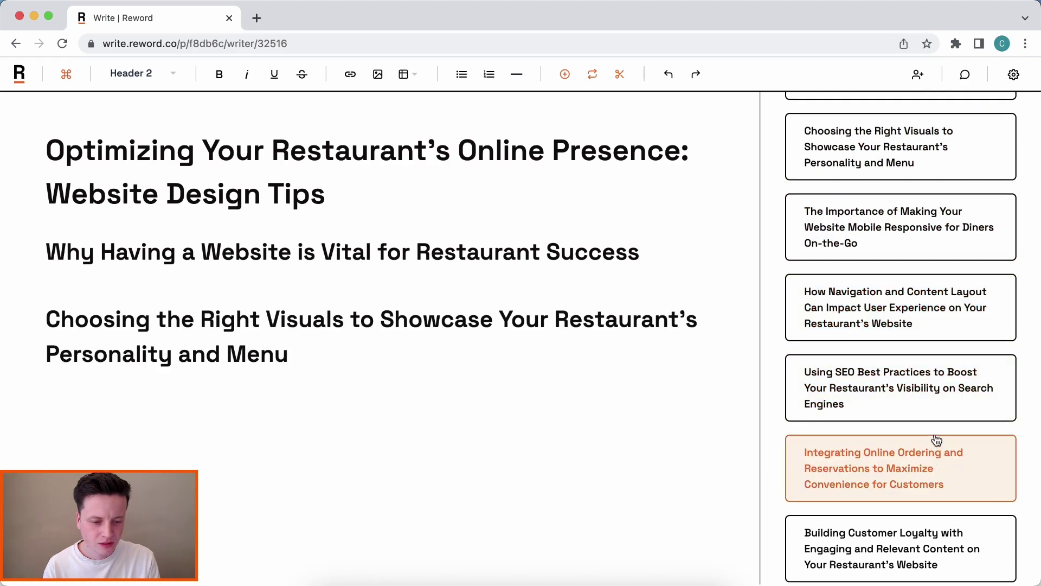
click(937, 416)
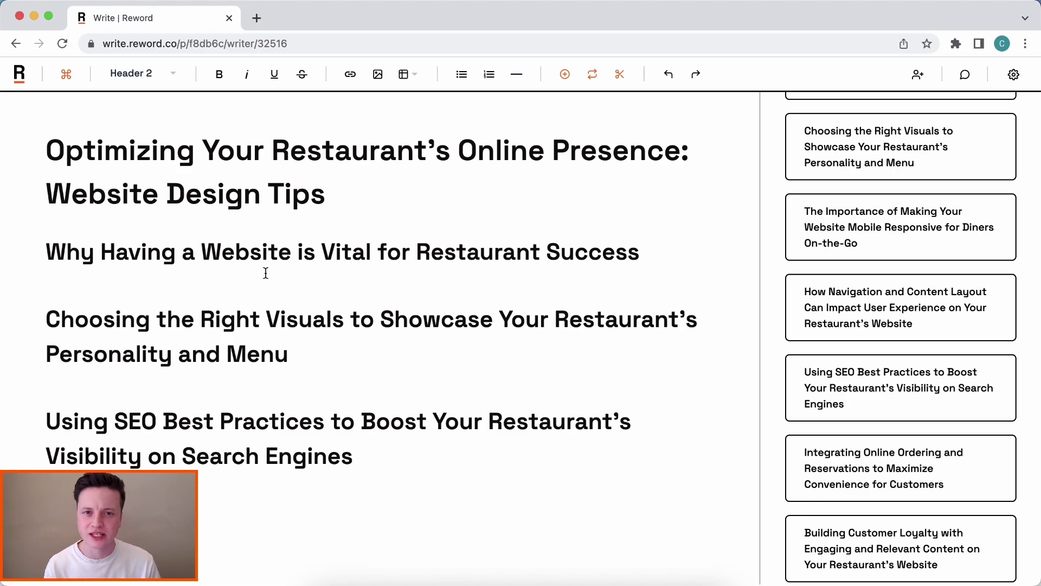
Add an empty line above the first subheading.
key(alt+Up)
key(alt+Up)
key(alt+Up)
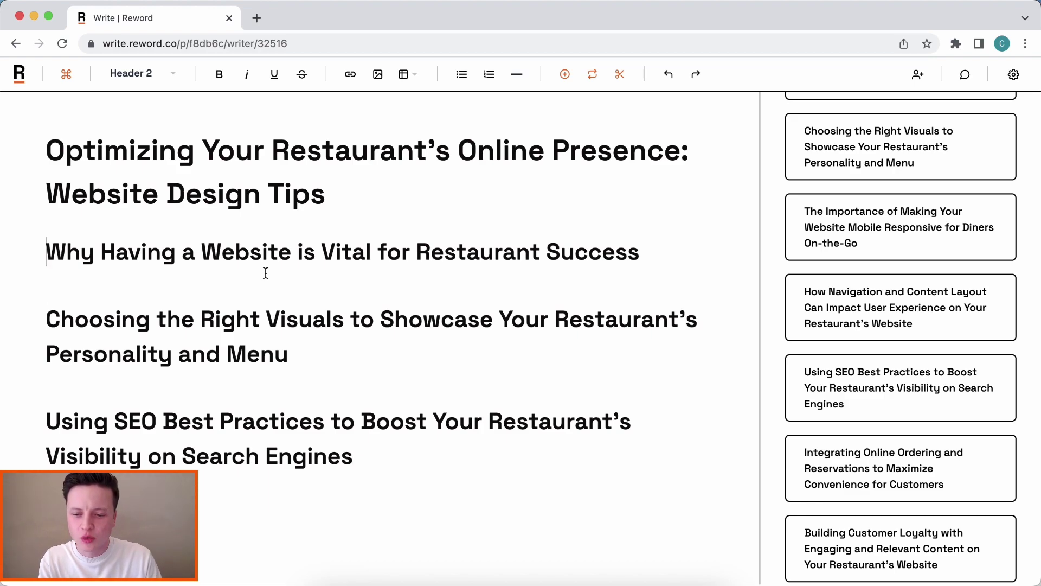
key(Return)
key(Up)
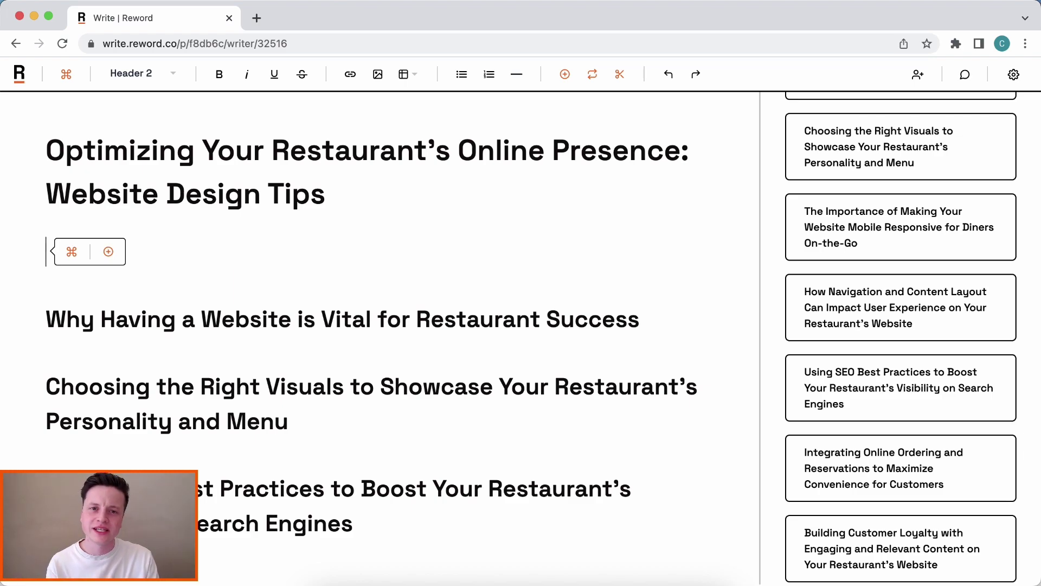
AI-generate an introduction about restaurants' online presence on the empty top line.
click(105, 258)
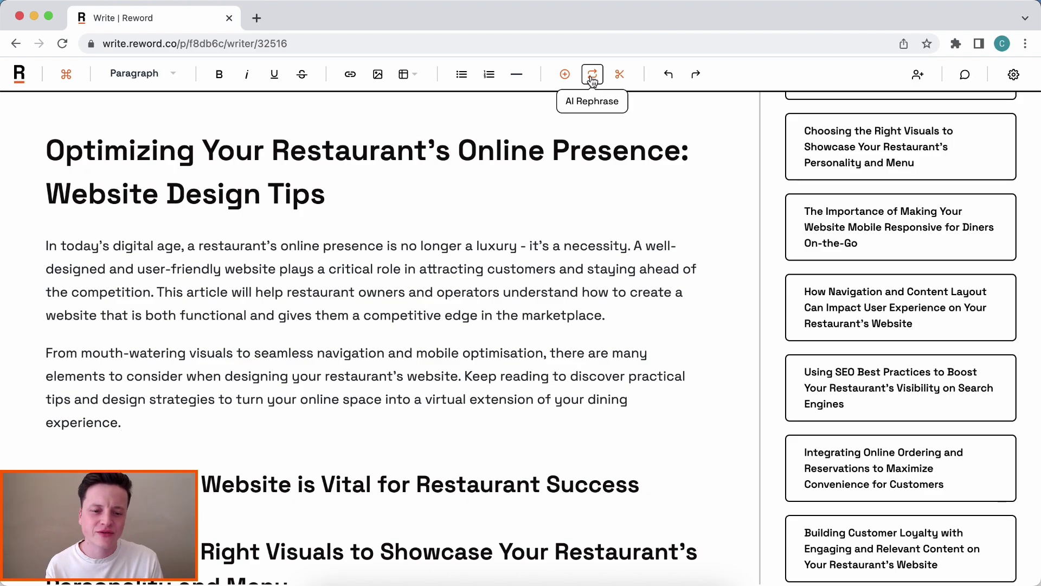
Rephrase both introduction paragraphs with AI, then shorten them so they open 'In the digital era'.
drag(122, 423, 28, 251)
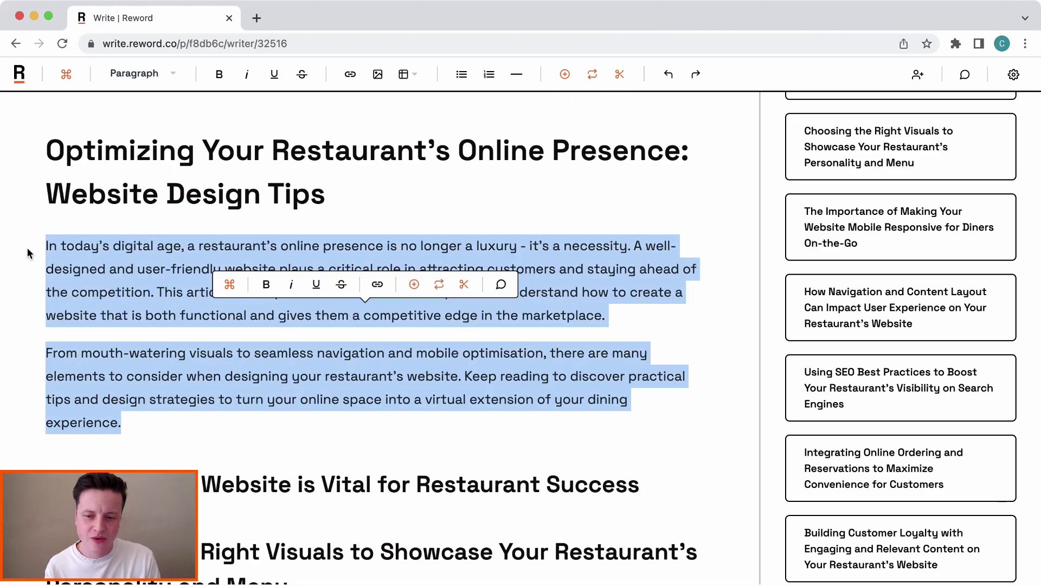
click(594, 75)
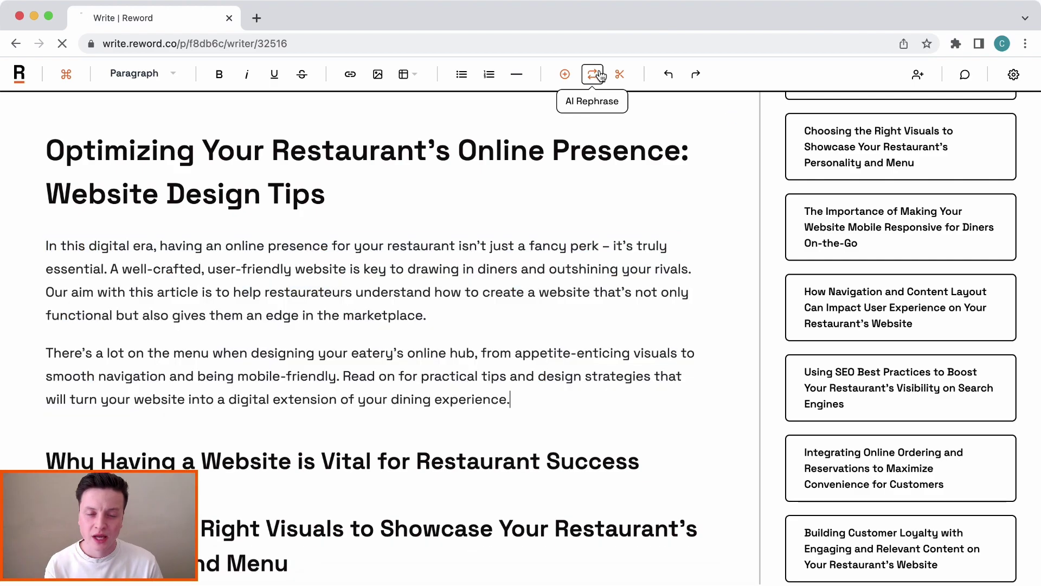
drag(511, 399, 43, 245)
click(622, 76)
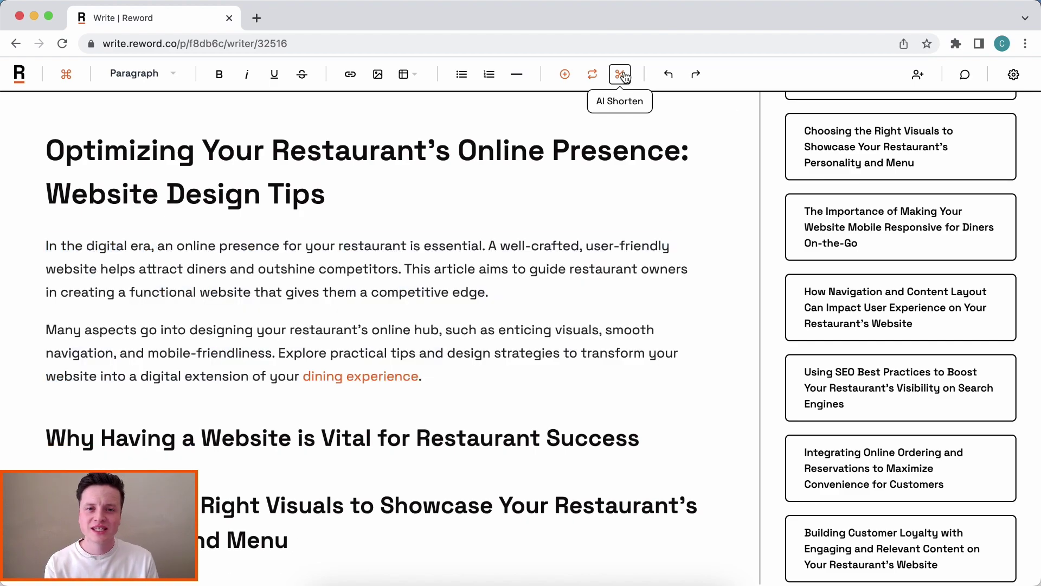
Link 'dining experience' in the second introduction paragraph to the Beambox menu-development page.
click(398, 378)
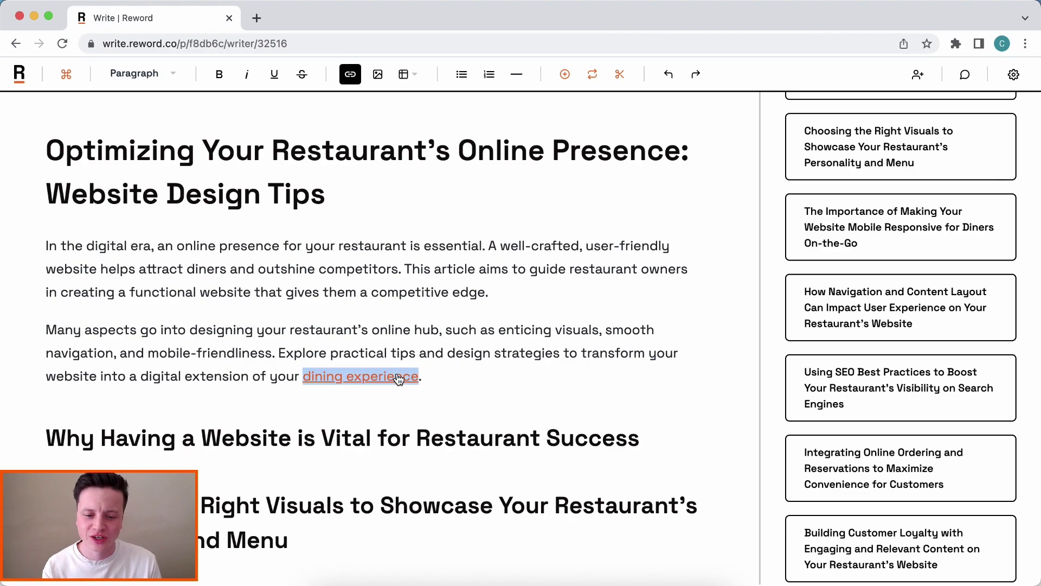
click(427, 373)
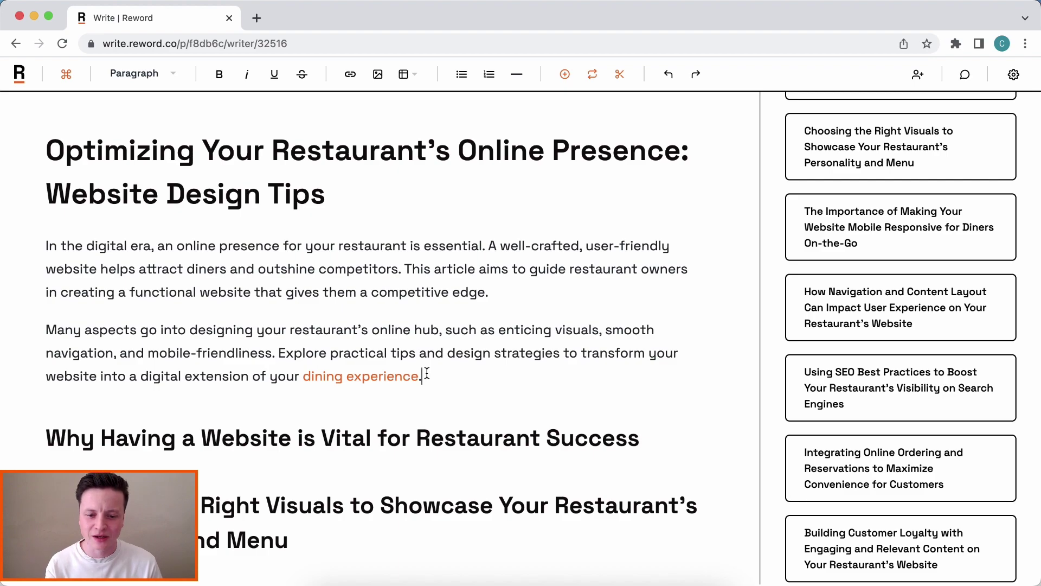
click(385, 376)
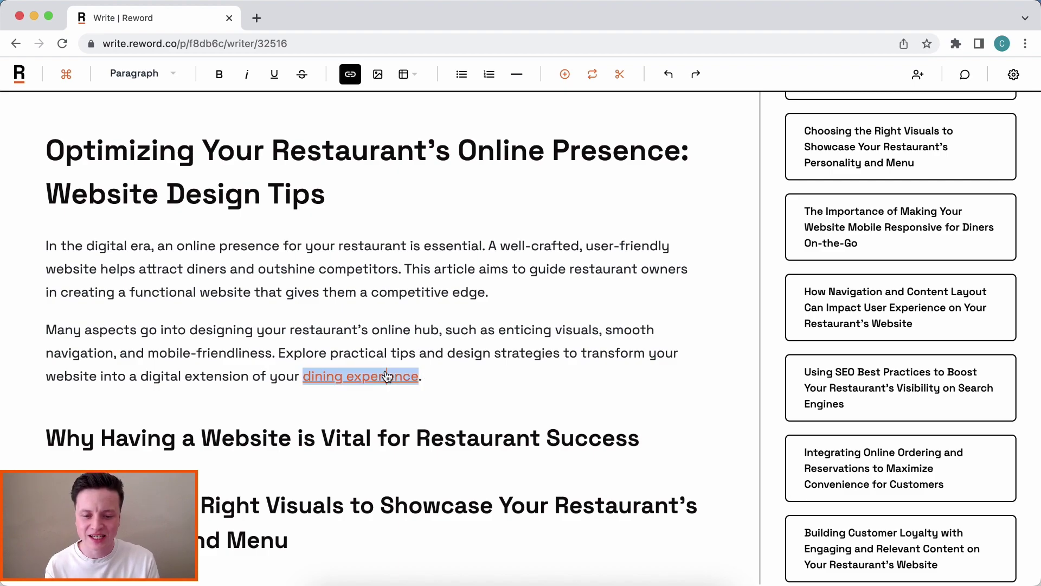
click(351, 72)
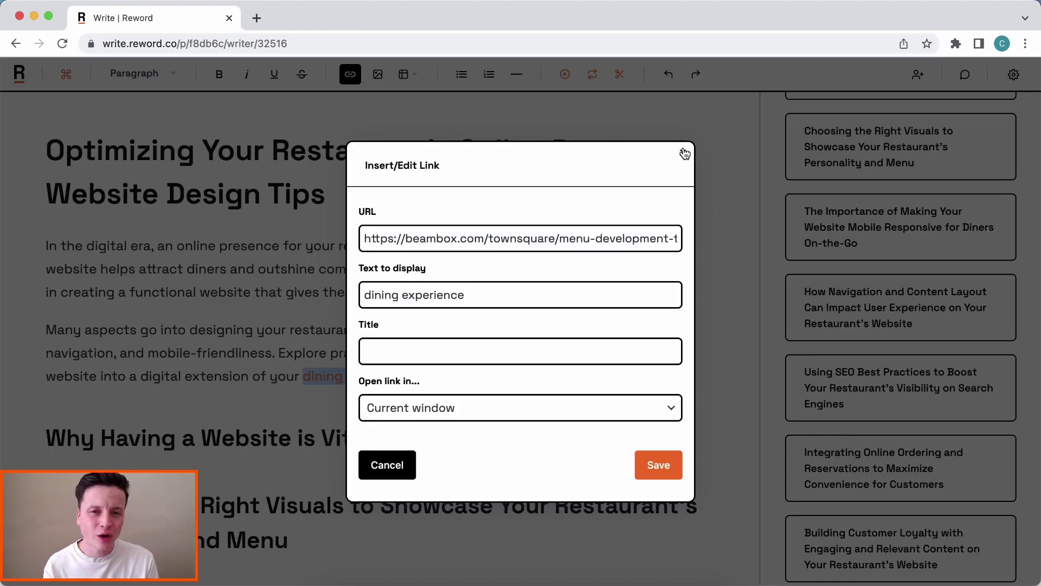
click(684, 154)
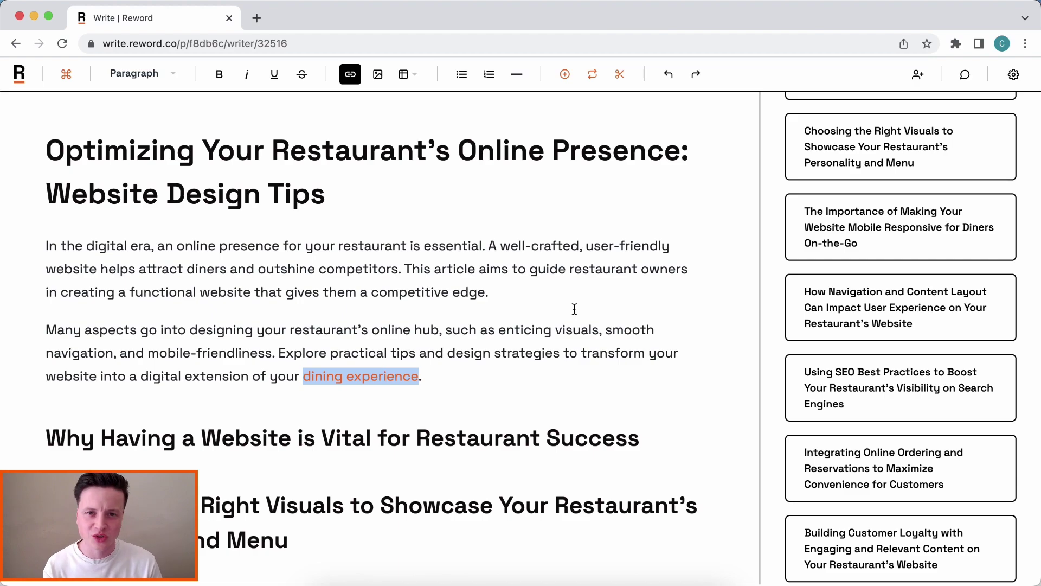
Under 'Why Having a Website is Vital for Restaurant Success', AI-generate a table comparing restaurant website factors.
scroll(574, 308, down, 3)
click(653, 278)
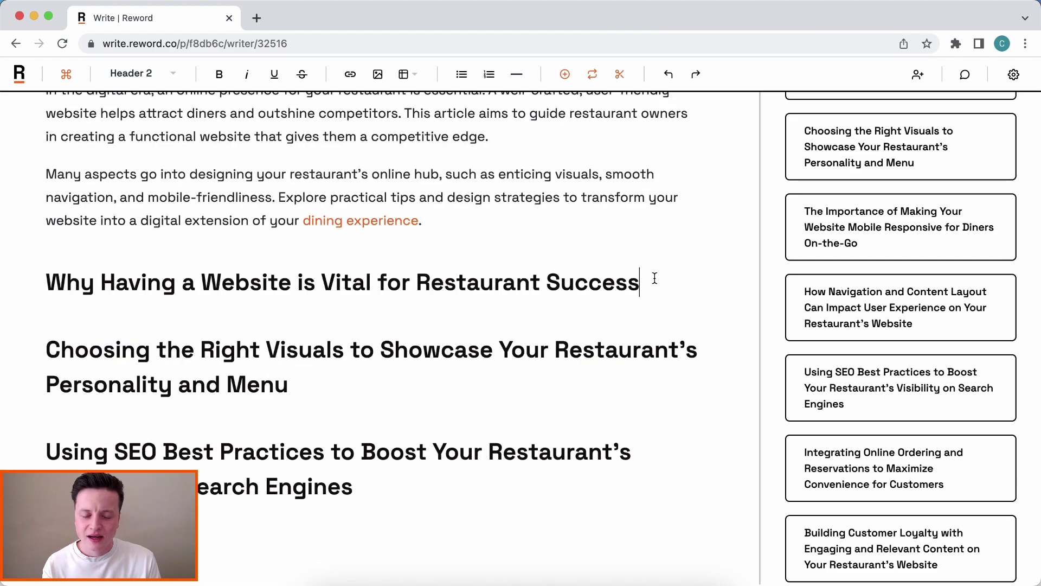
key(Return)
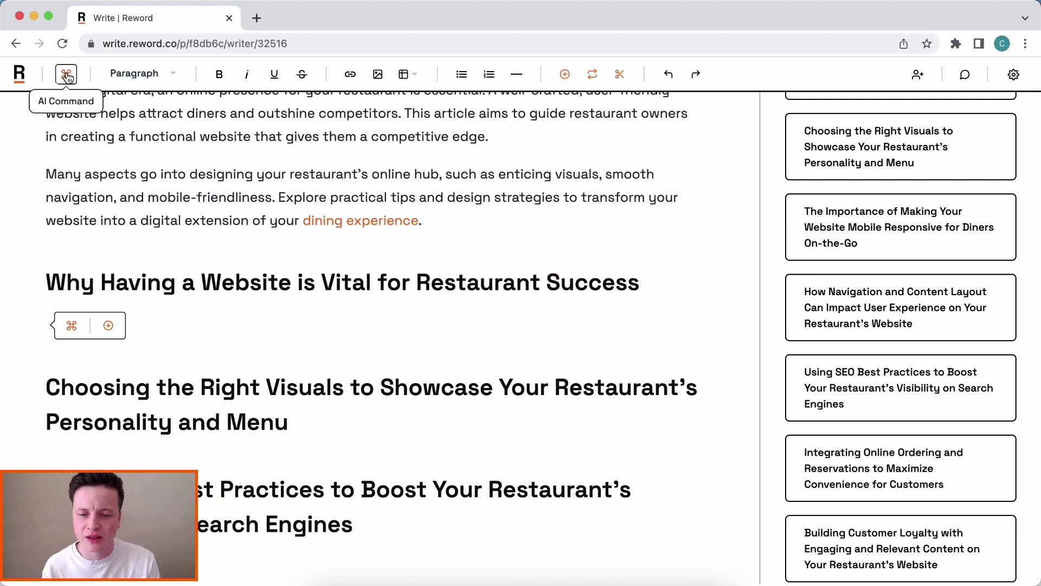
click(64, 324)
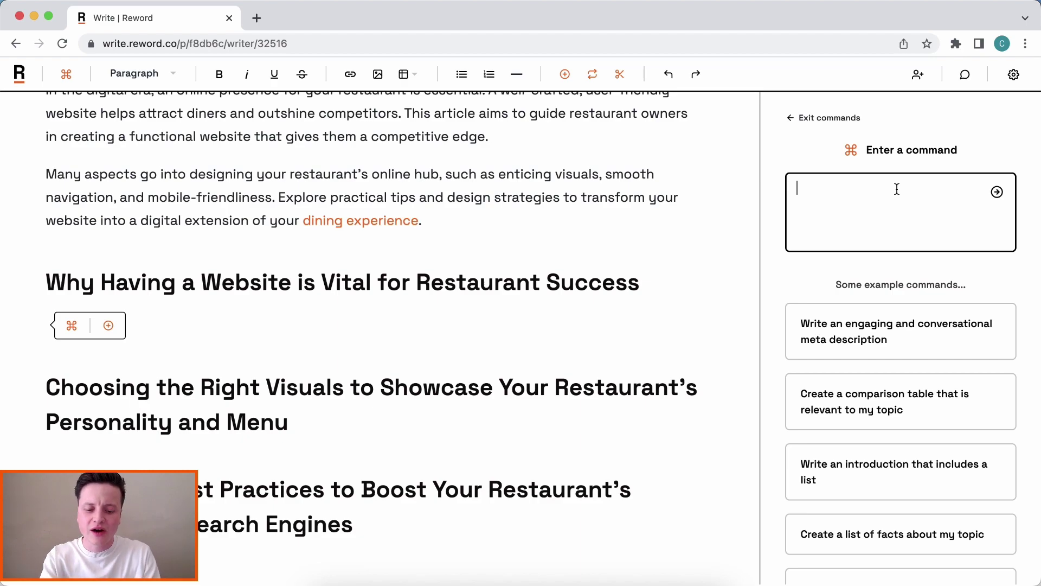
text(Cre)
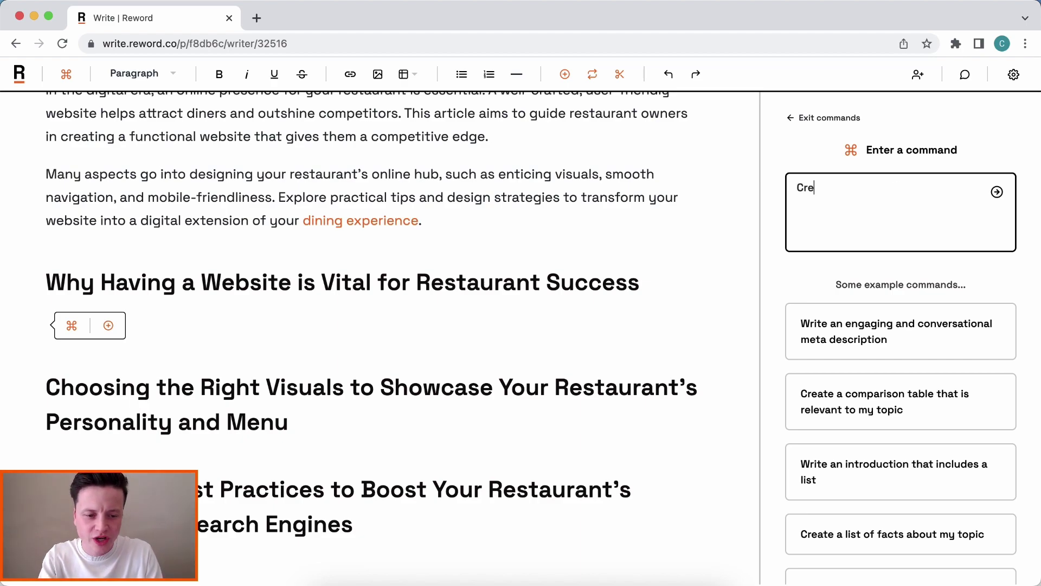
text(ate a table comparing )
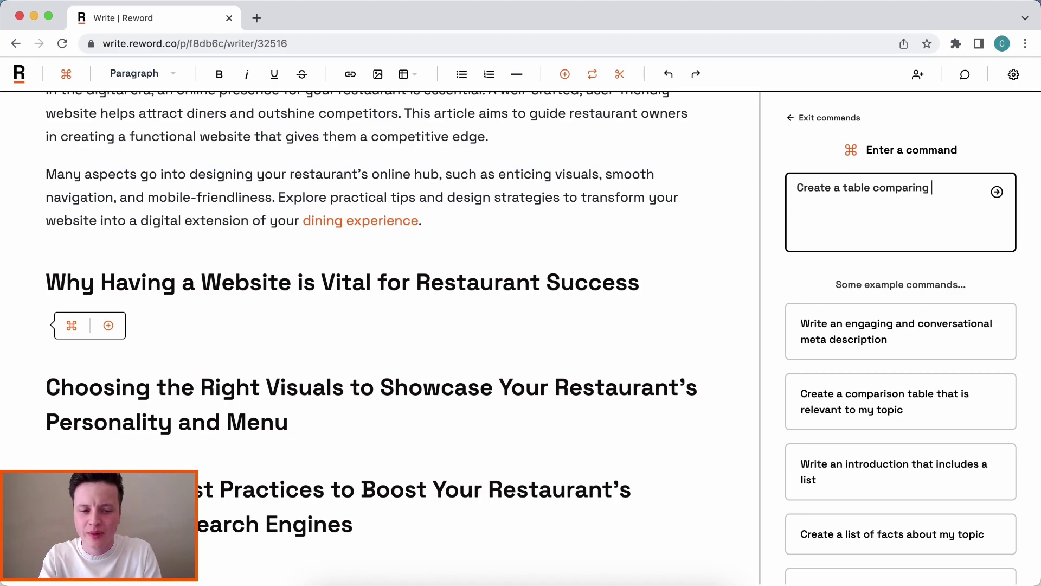
text(the different factors that ma)
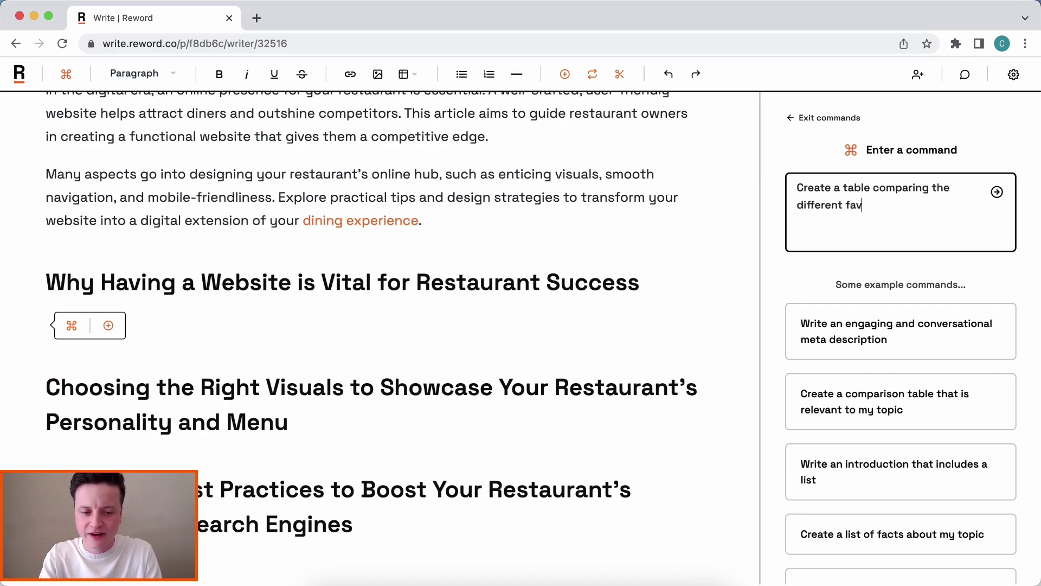
text(tter)
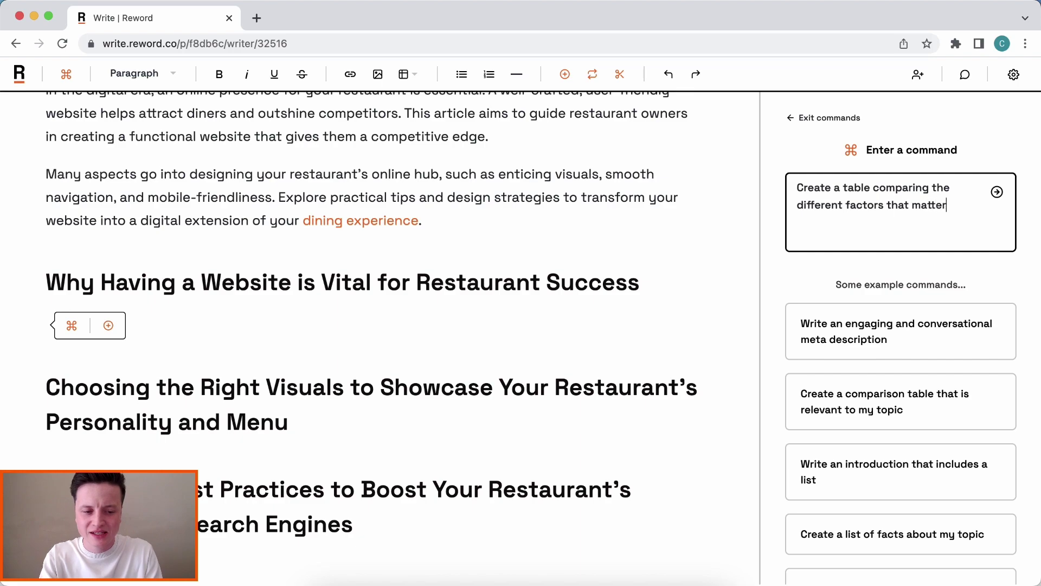
text( in a restaurants website.)
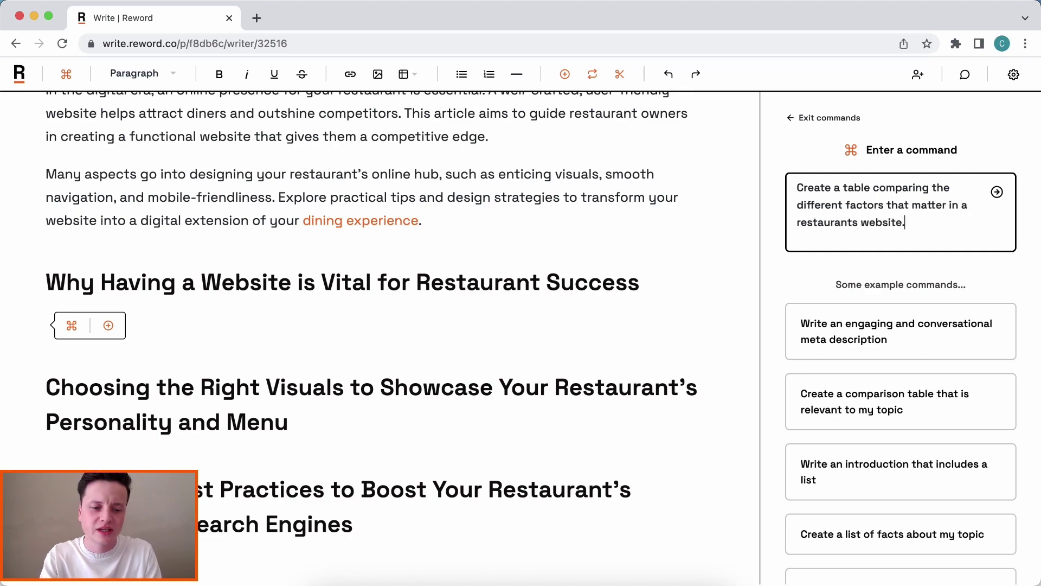
key(Return)
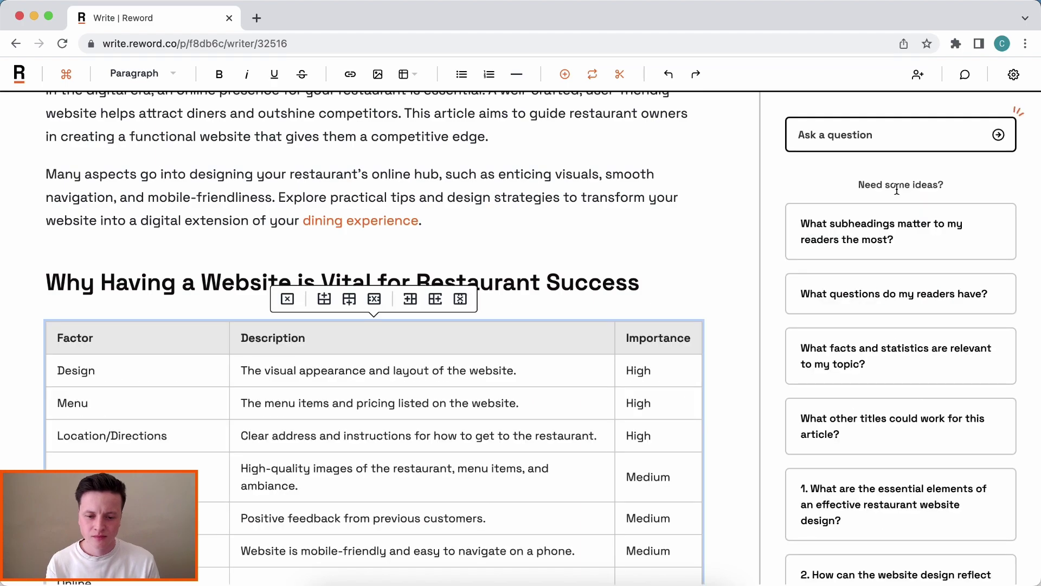
Insert a blank line between the 'Why Having a Website' heading and the factors table.
scroll(622, 298, down, 3)
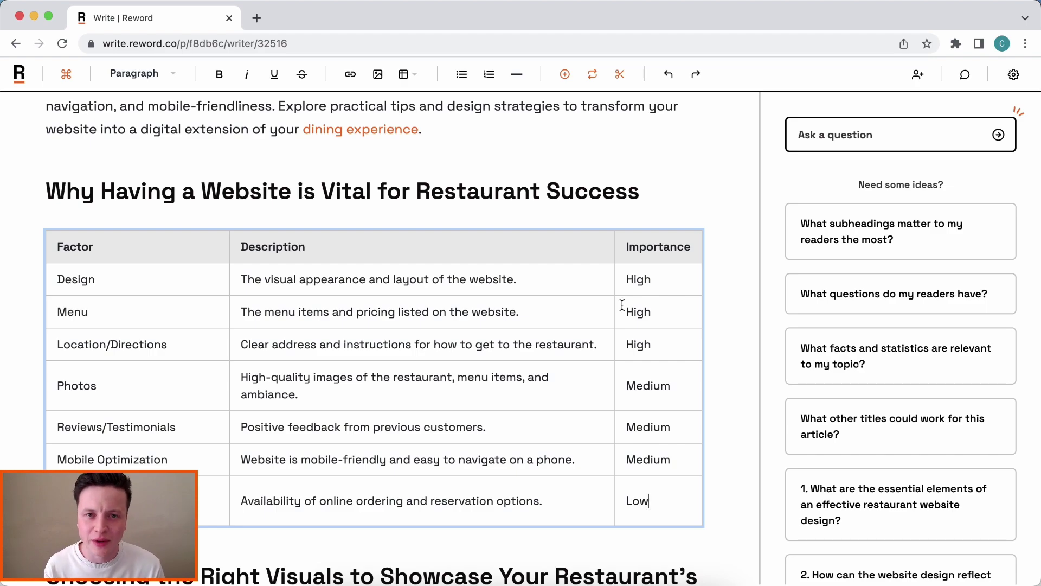
click(630, 177)
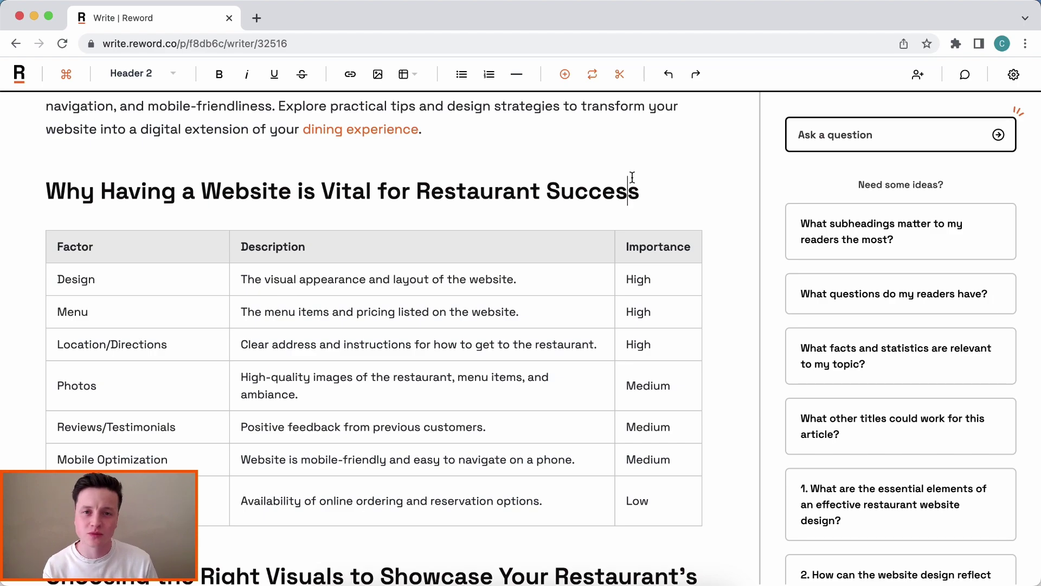
key(End)
scroll(632, 177, down, 1)
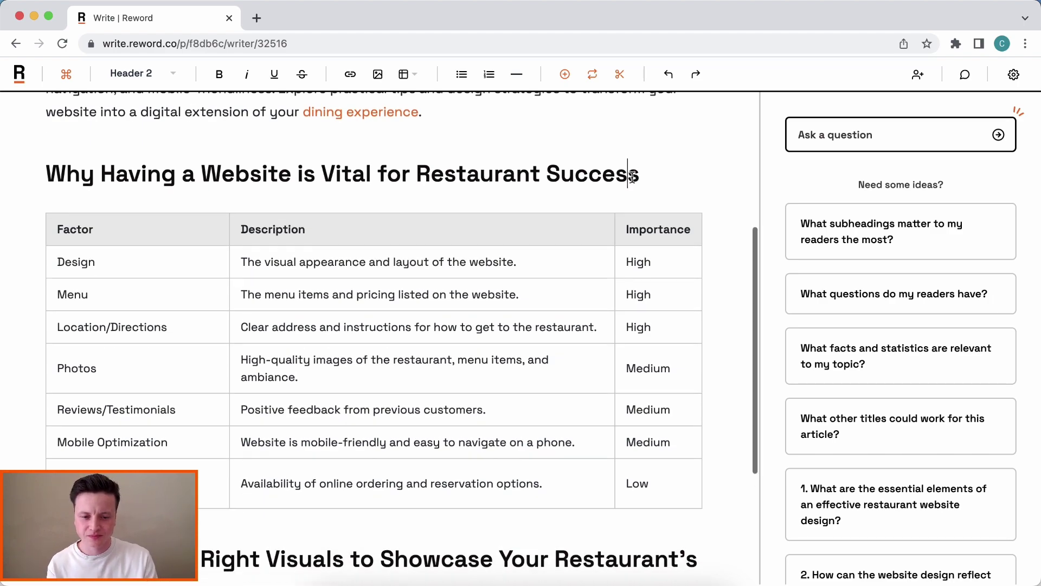
key(Return)
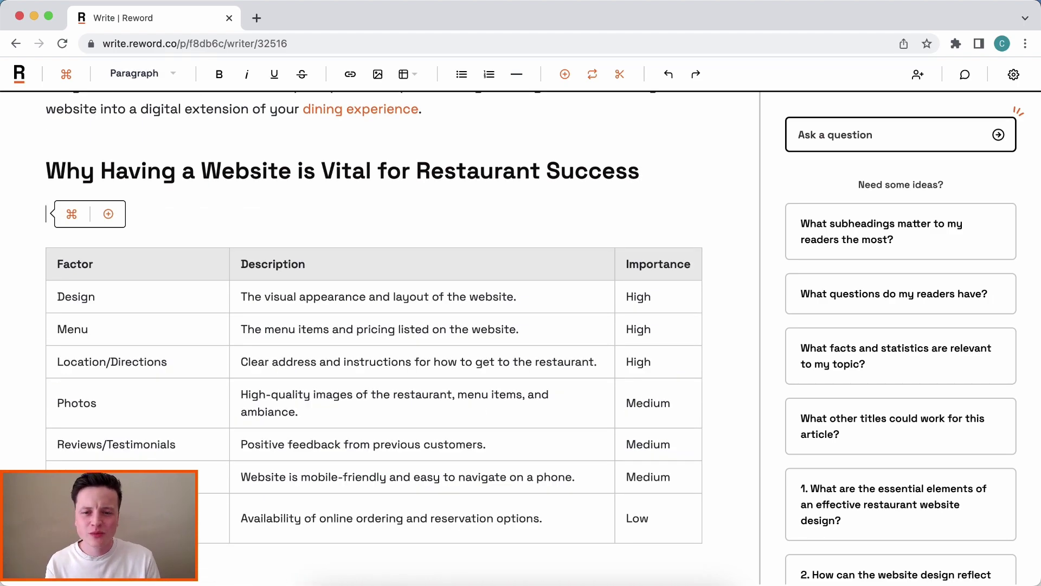
Generate content for the 'Why Having a Website' section, then for 'Choosing the Right Visuals' after 'Personality and Menu'.
click(110, 215)
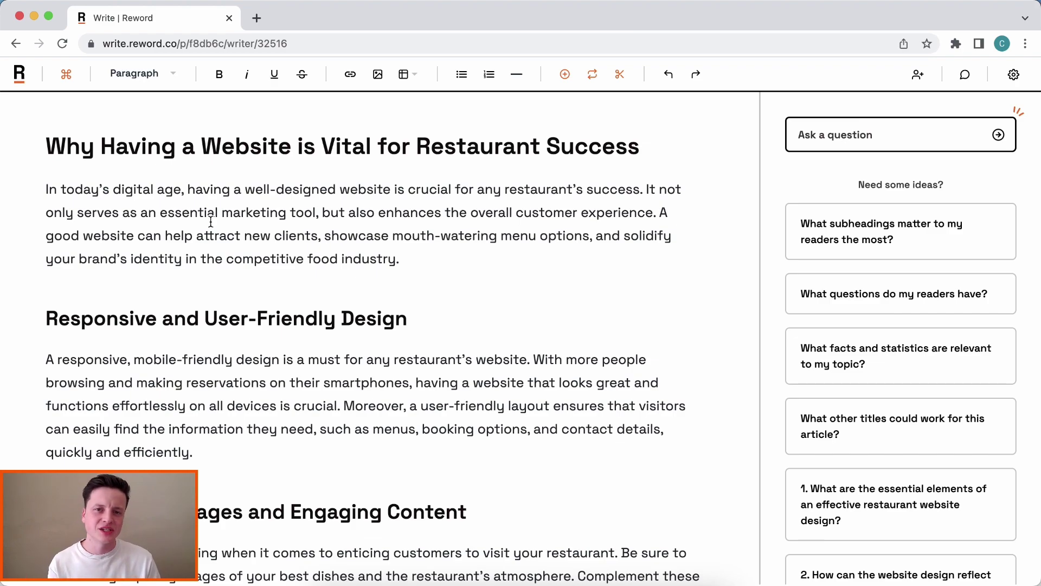
scroll(223, 154, down, 15)
click(360, 367)
key(Return)
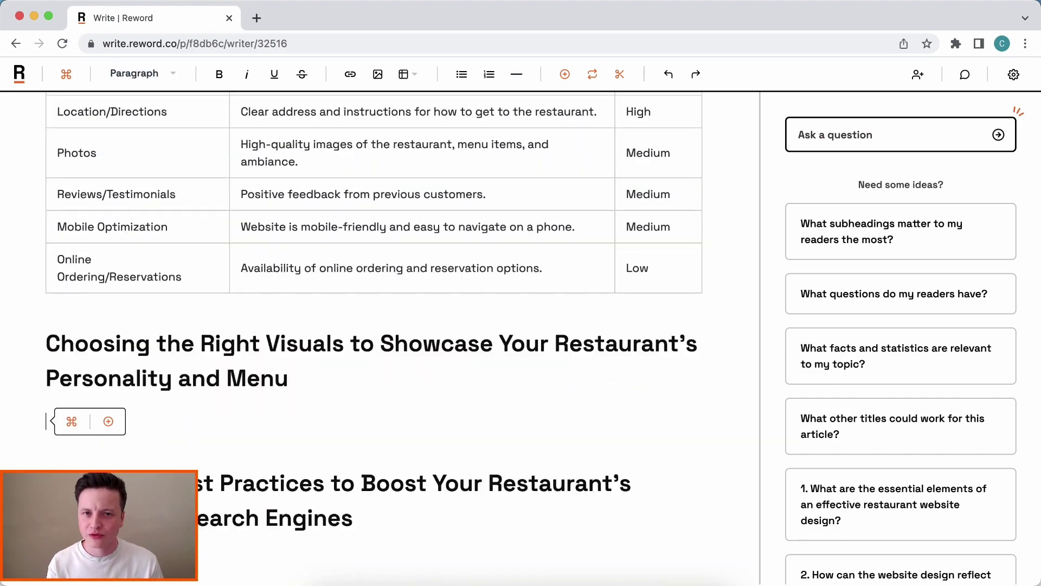
key(super+v)
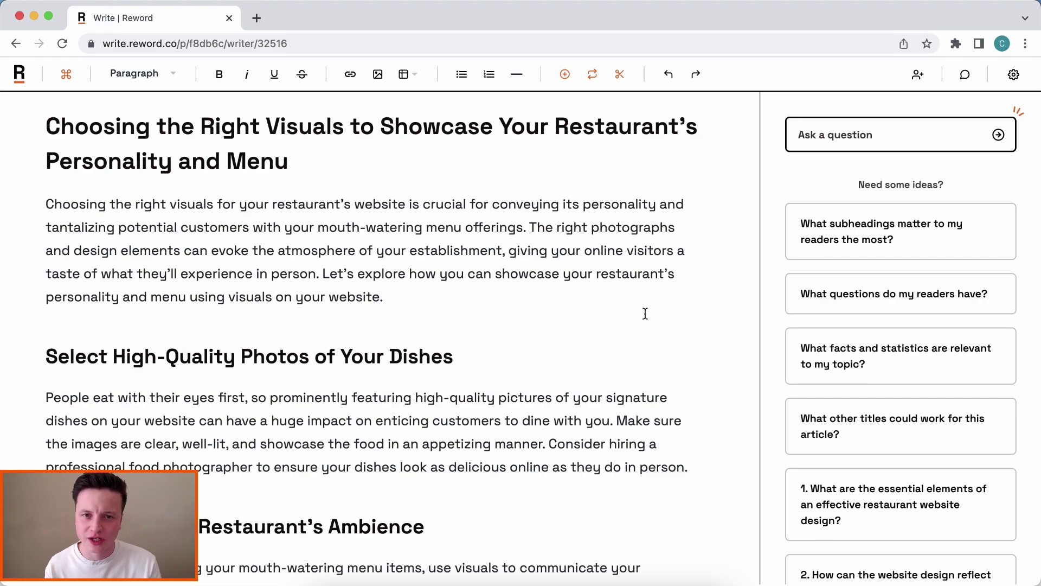
scroll(1010, 499, down, 5)
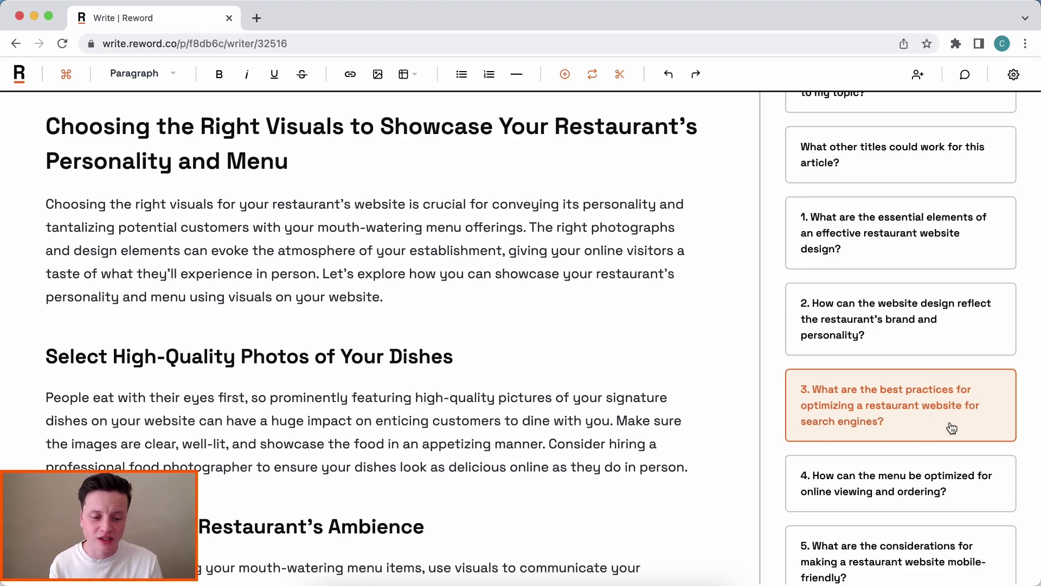
click(931, 477)
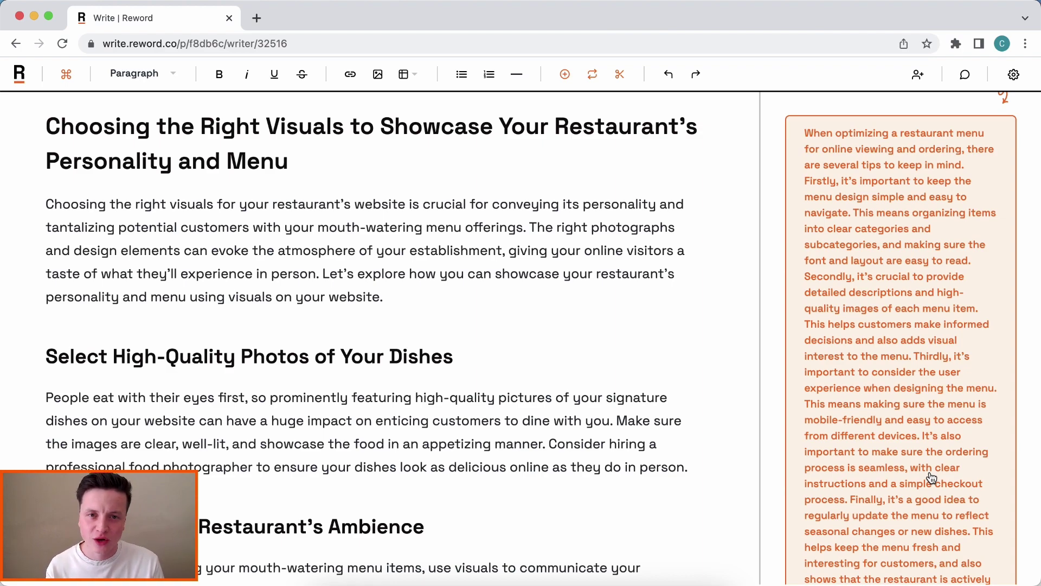
scroll(931, 477, up, 5)
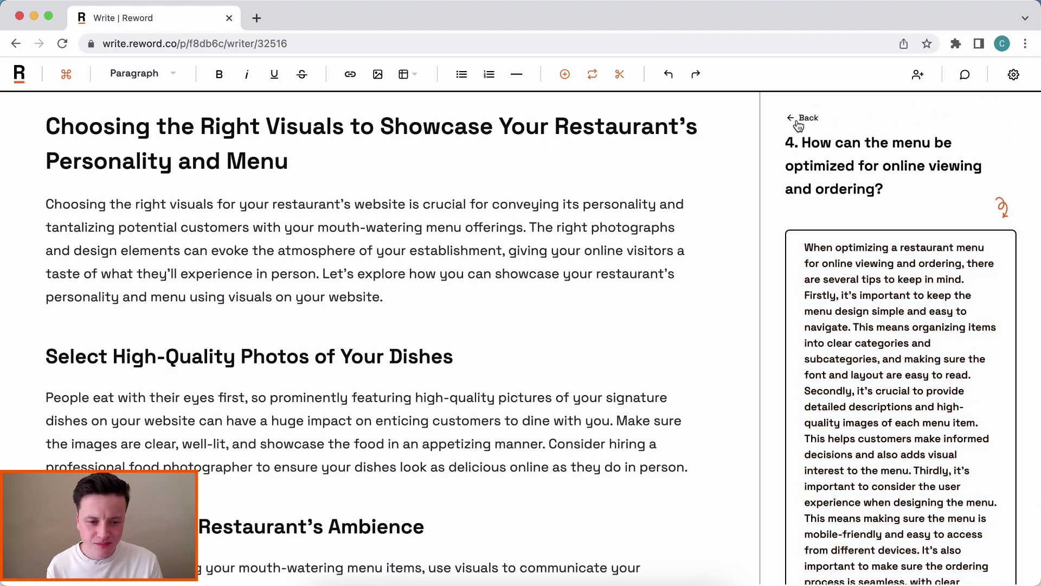
click(793, 117)
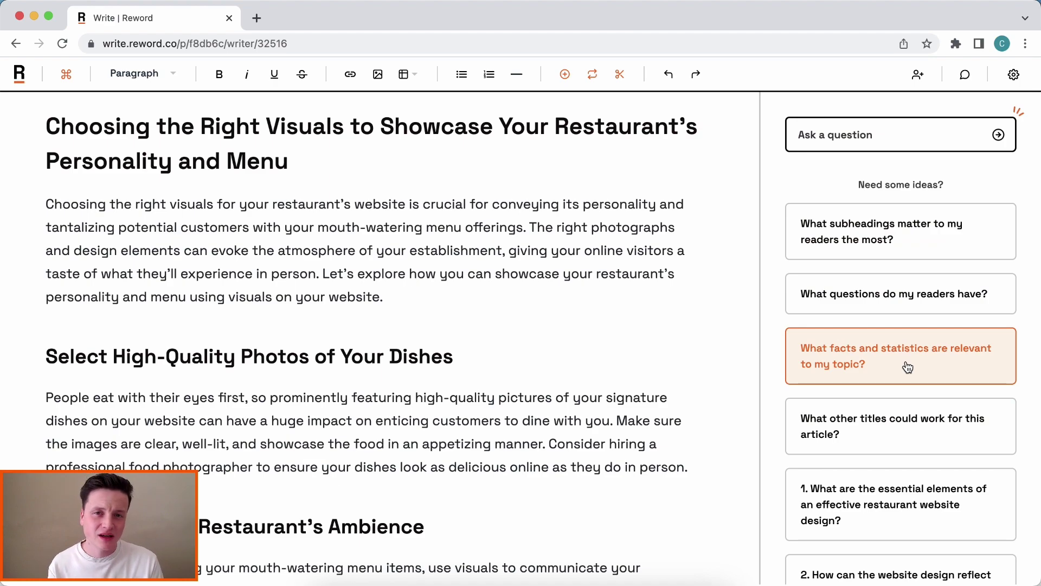
click(919, 304)
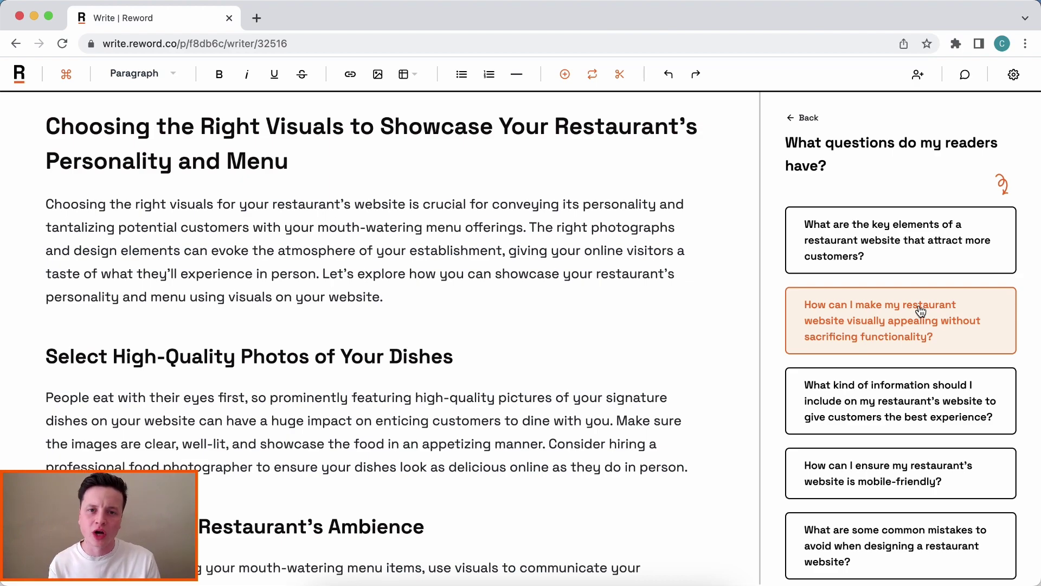
click(823, 118)
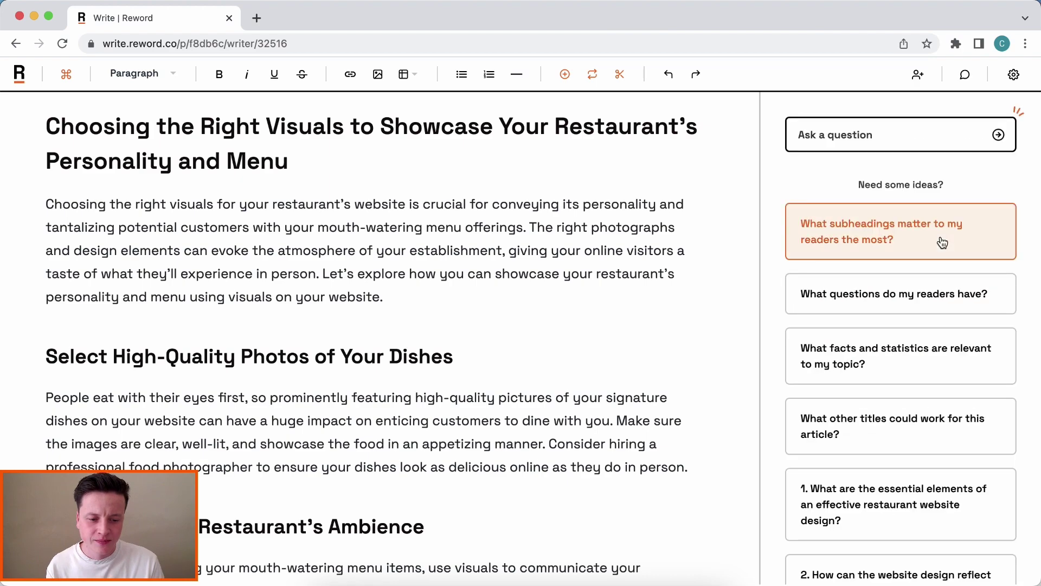
Insert the statistic that 75% of consumers value website design, formatted as a Quote block.
click(938, 362)
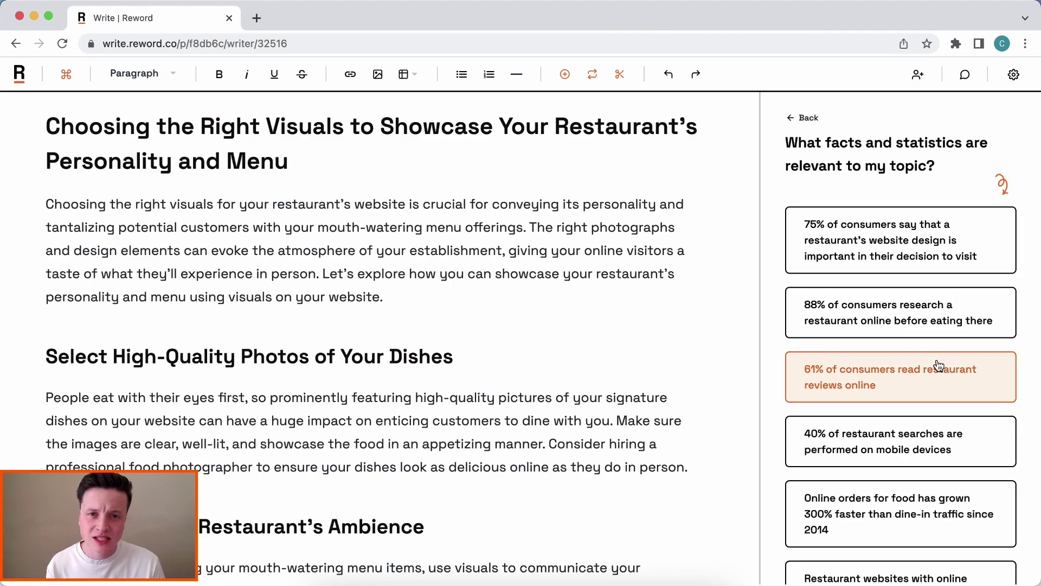
click(590, 298)
key(Return)
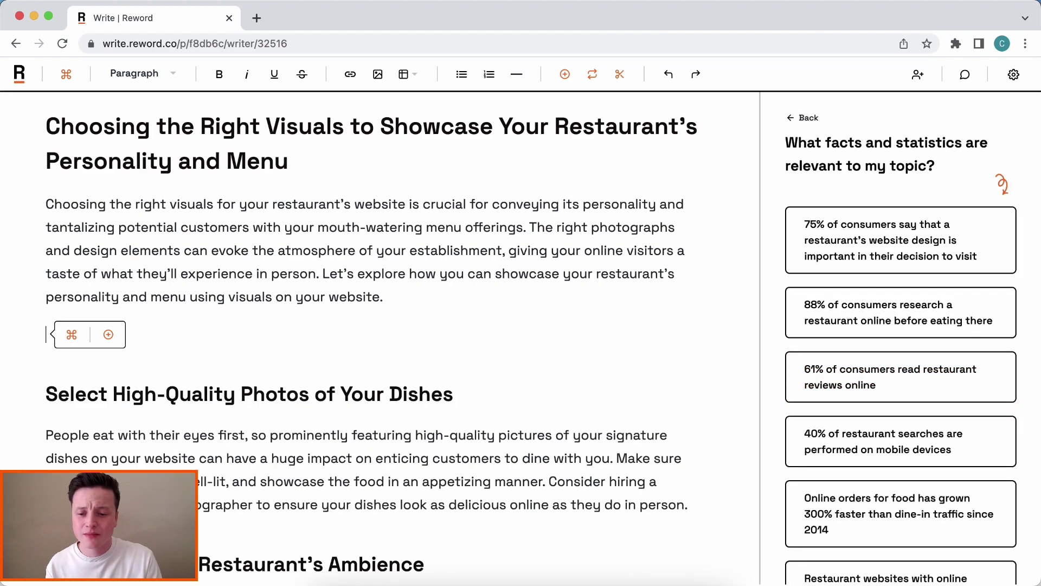
click(893, 251)
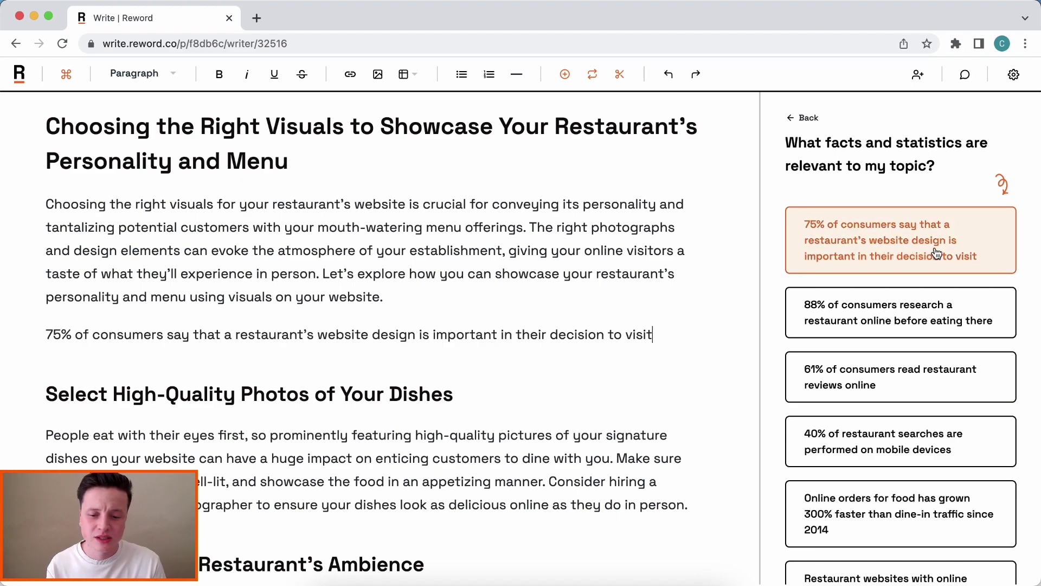
triple_click(417, 332)
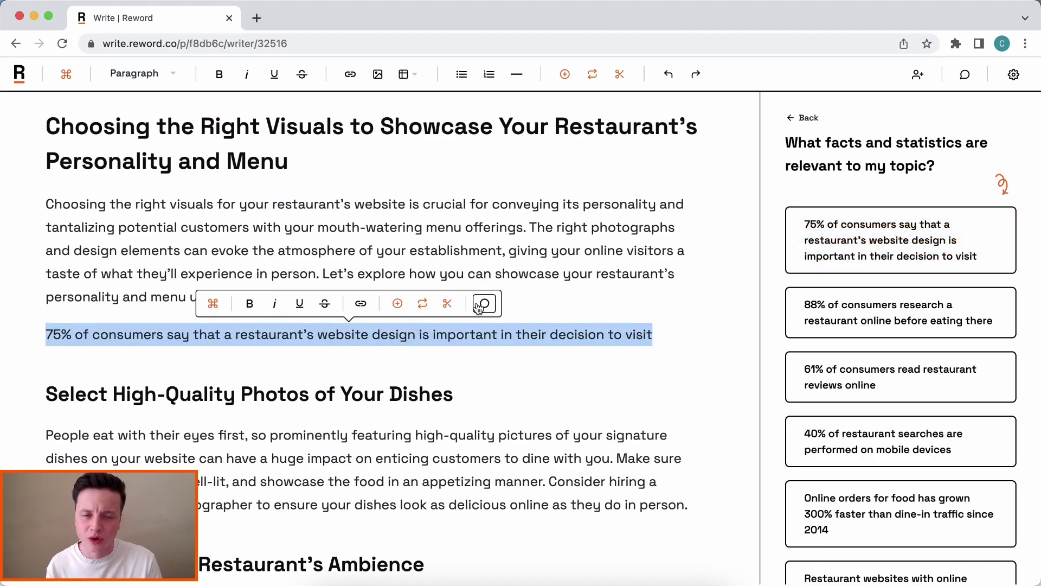
click(164, 83)
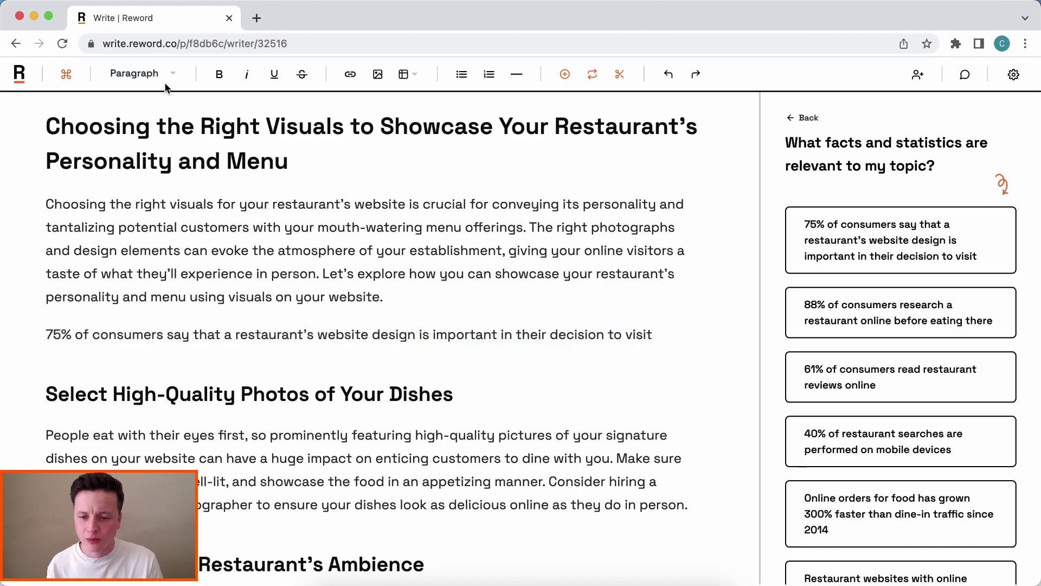
triple_click(129, 334)
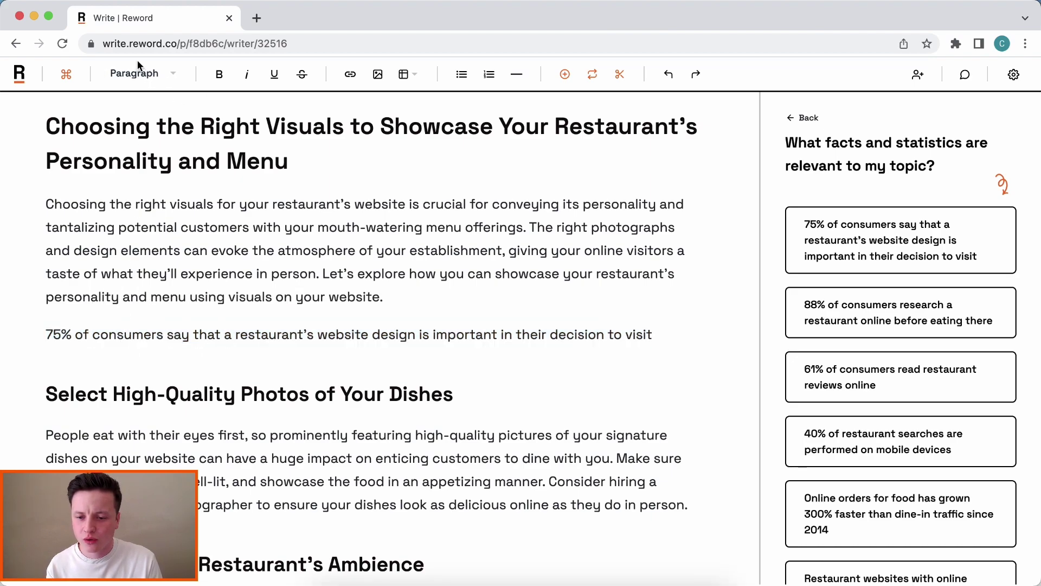
click(139, 74)
click(143, 143)
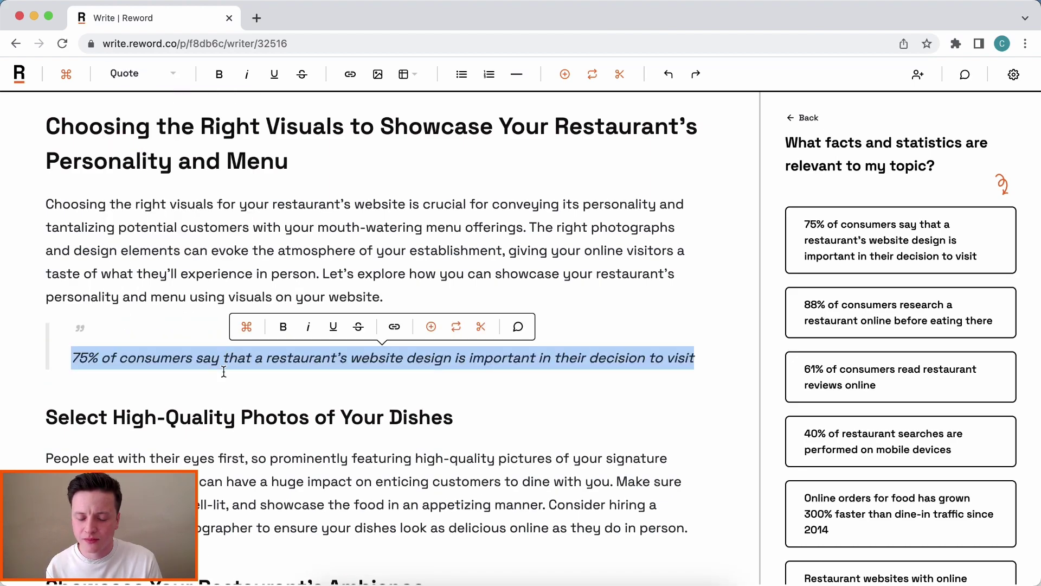
click(452, 376)
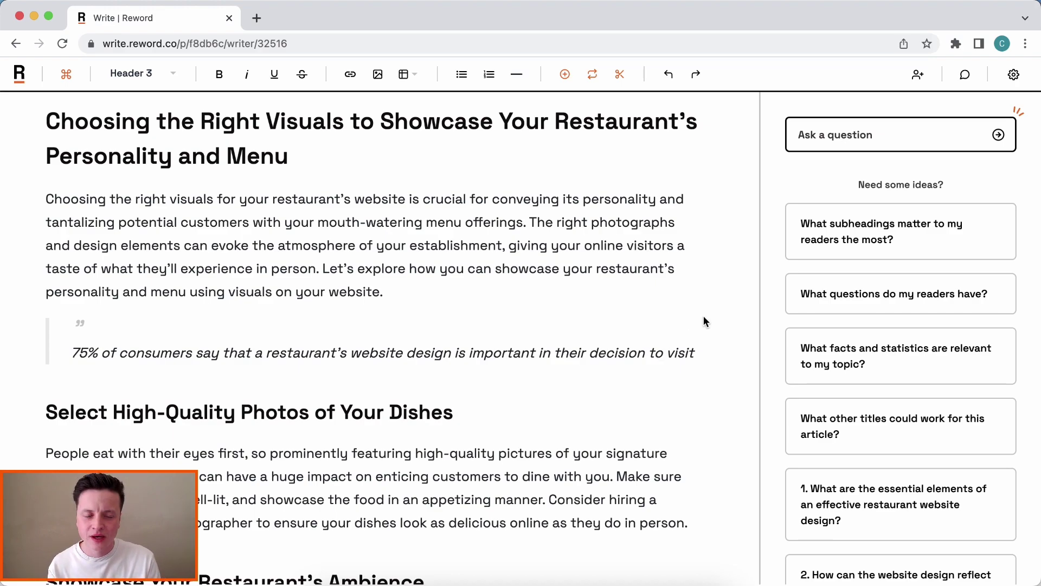
click(859, 130)
text(What types of menus are there?)
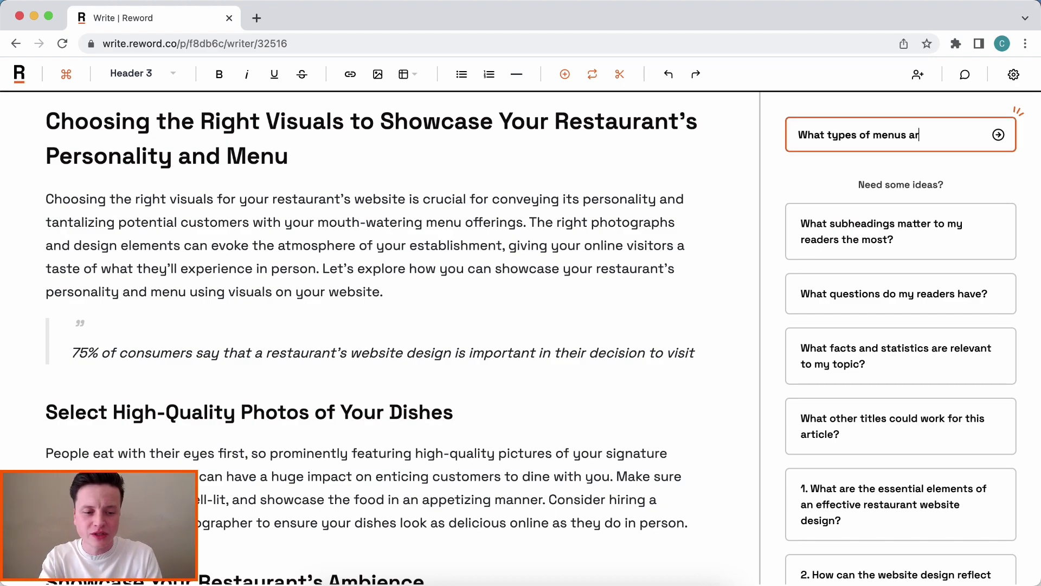
key(Return)
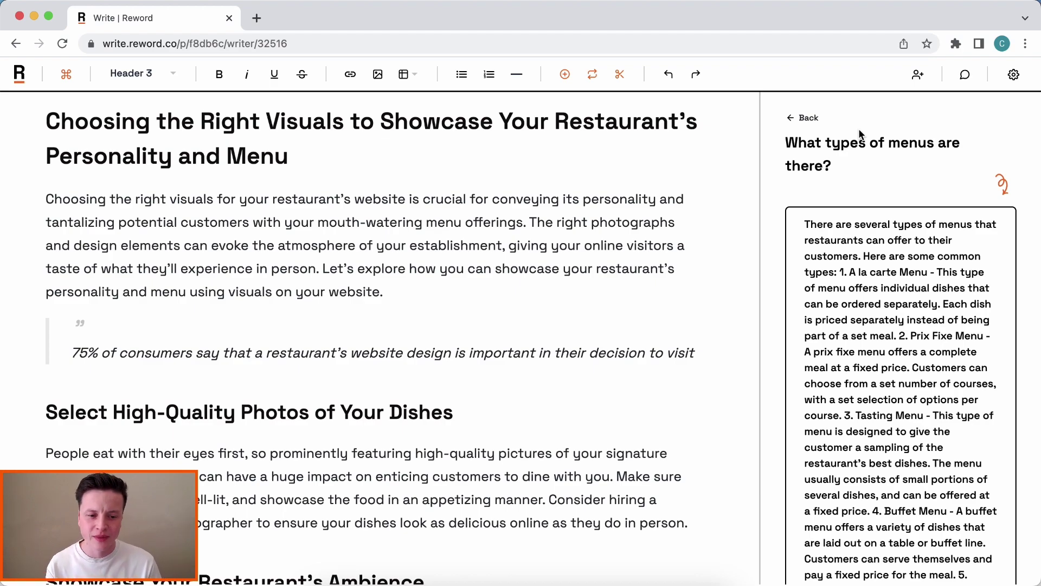
click(803, 117)
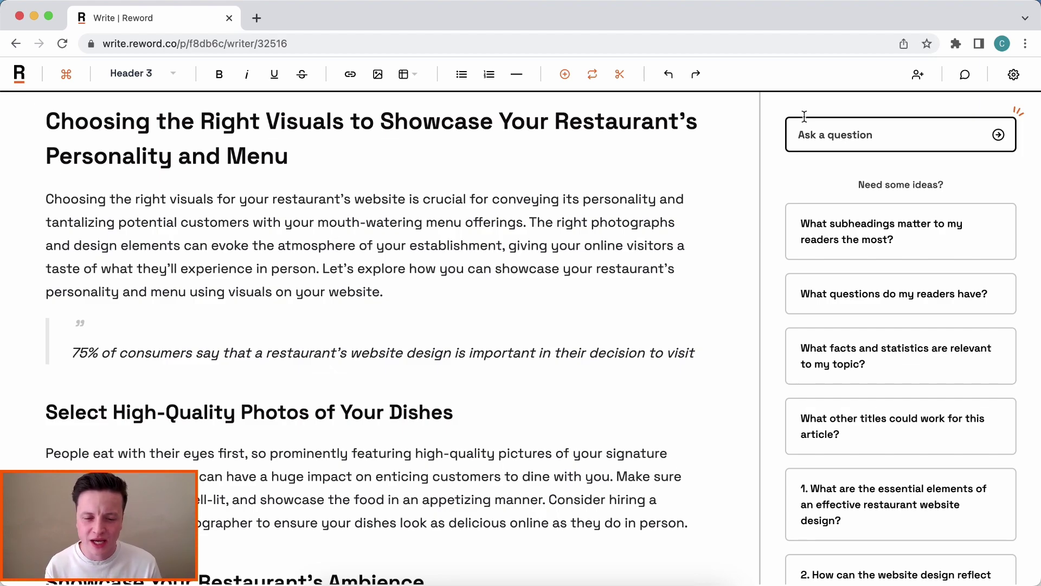
Apply the suggested title 'Taste The Success: Tips for Designing Your Restaurant's Online Menu…' and review the article.
scroll(562, 204, up, 15)
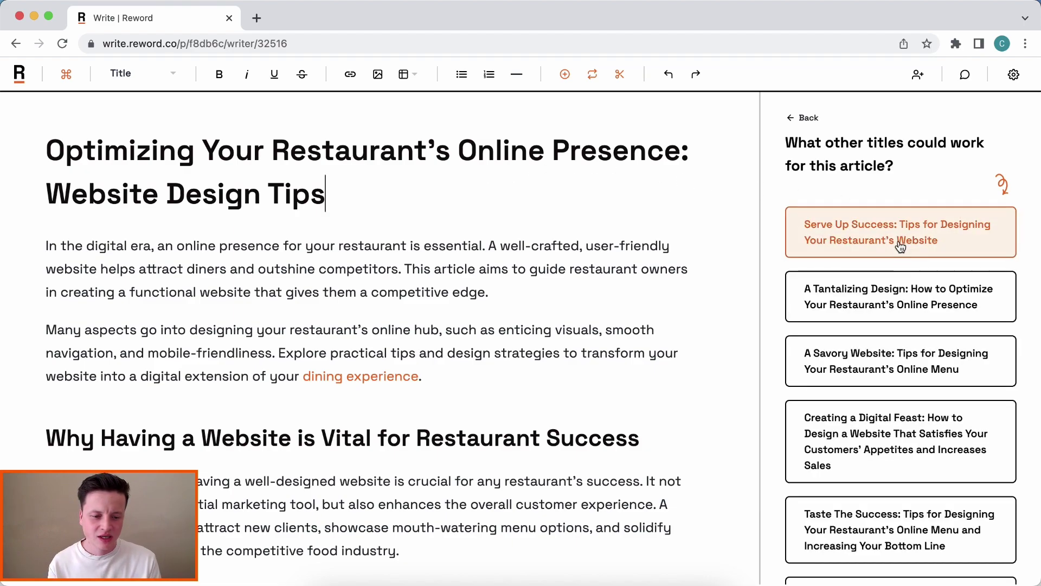
scroll(917, 450, down, 1)
scroll(918, 434, down, 1)
click(918, 458)
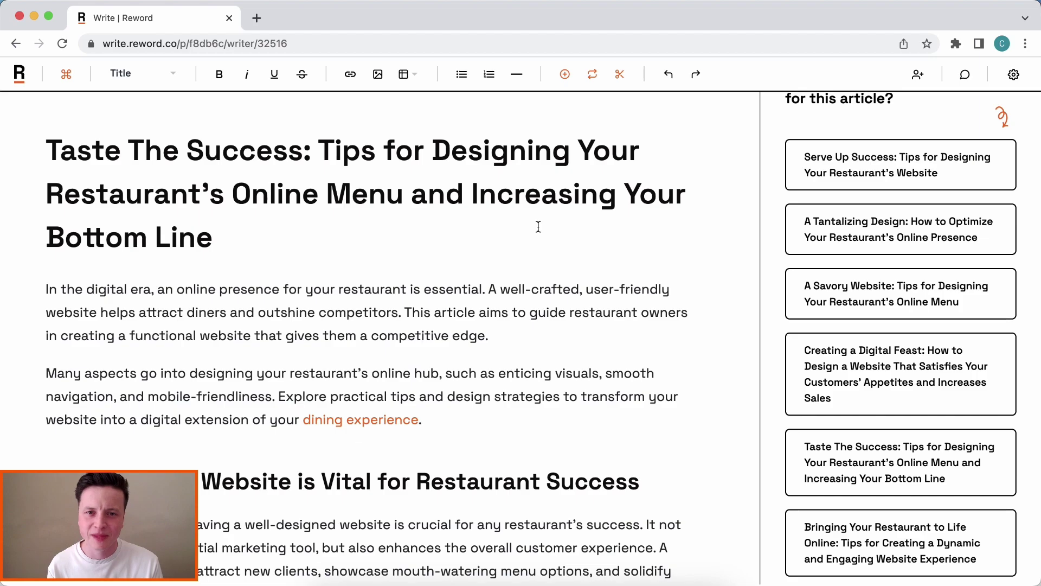
scroll(527, 237, down, 3)
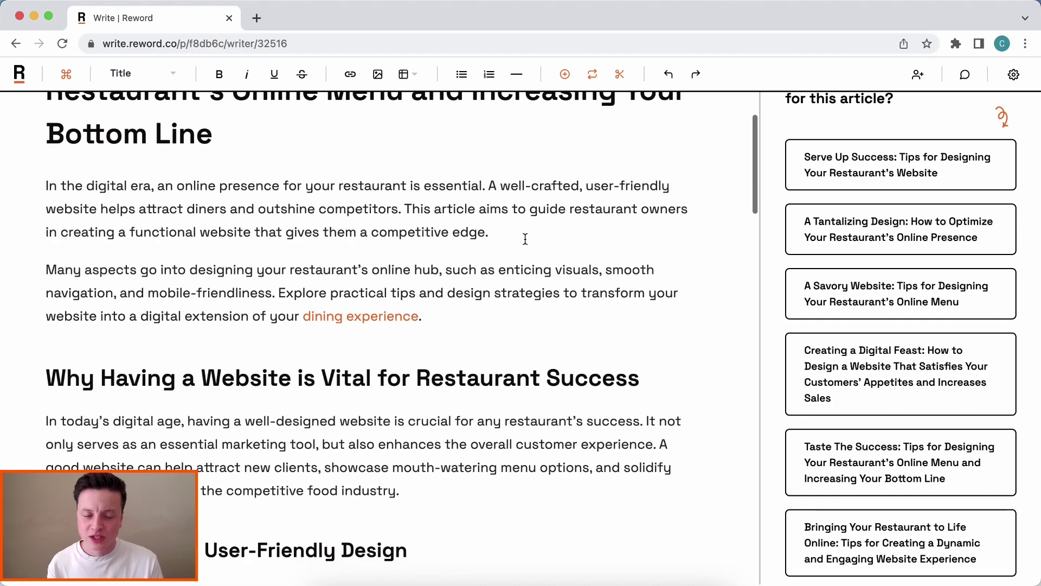
scroll(525, 239, down, 4)
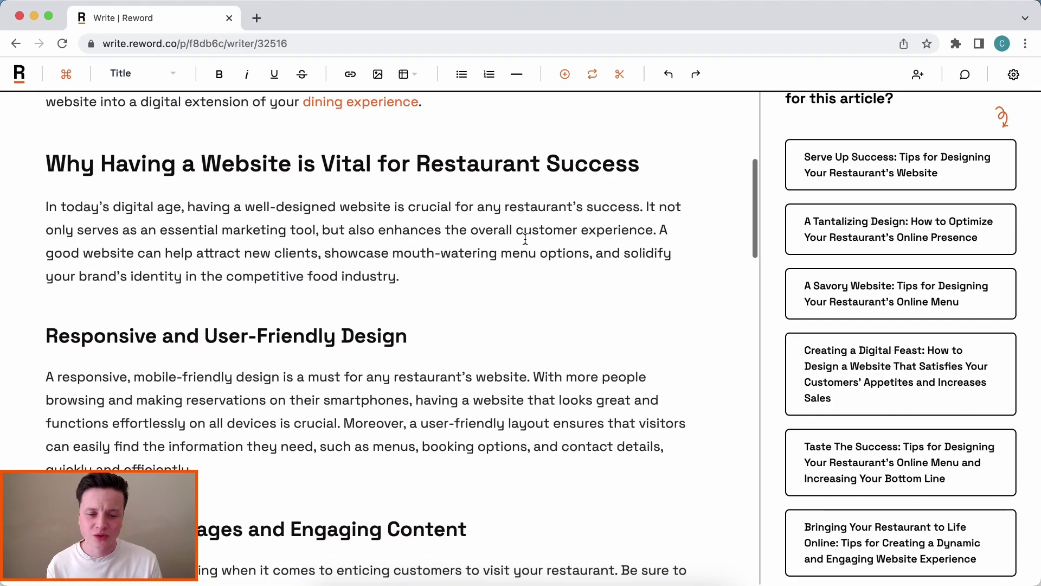
scroll(526, 239, down, 2)
scroll(525, 239, up, 2)
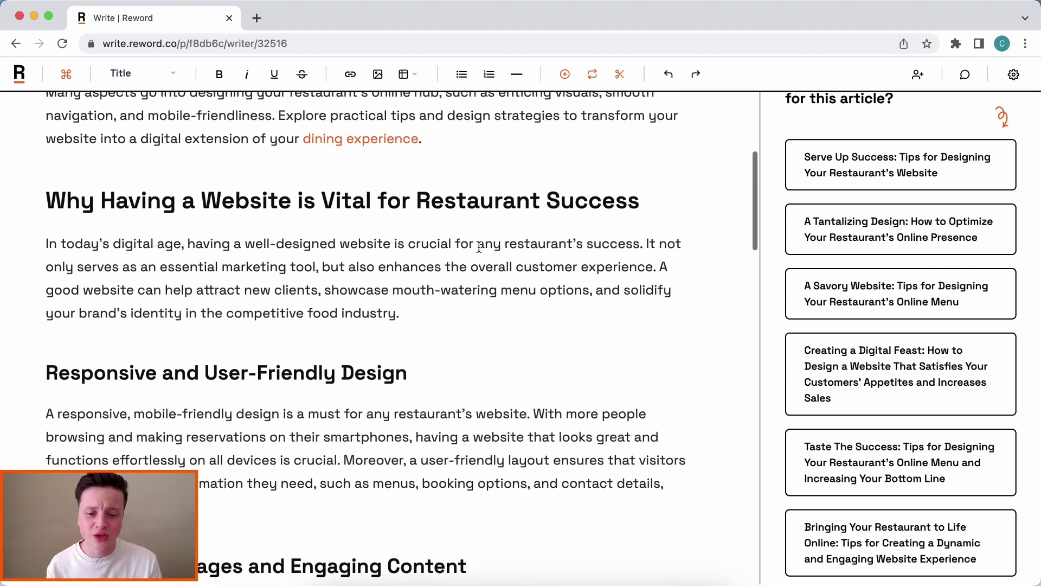
Have the AI add a natural link placement to the paragraph on why a website matters.
triple_click(480, 261)
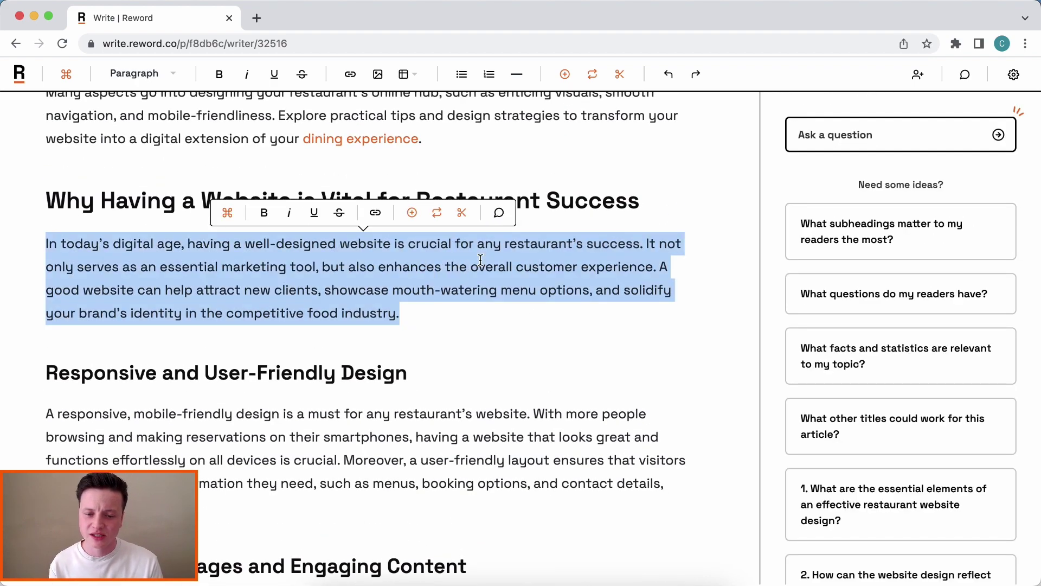
click(228, 214)
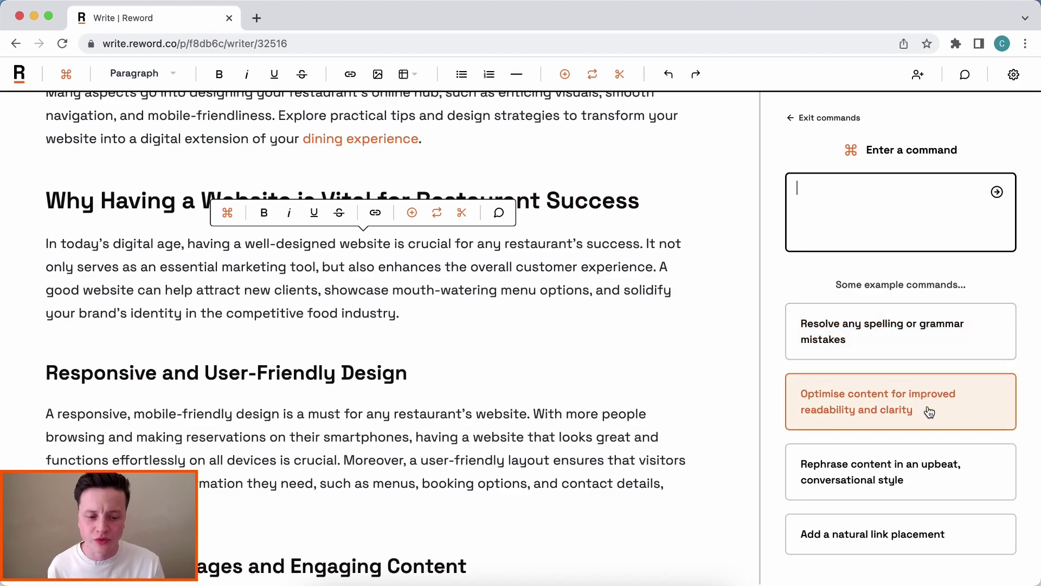
click(925, 540)
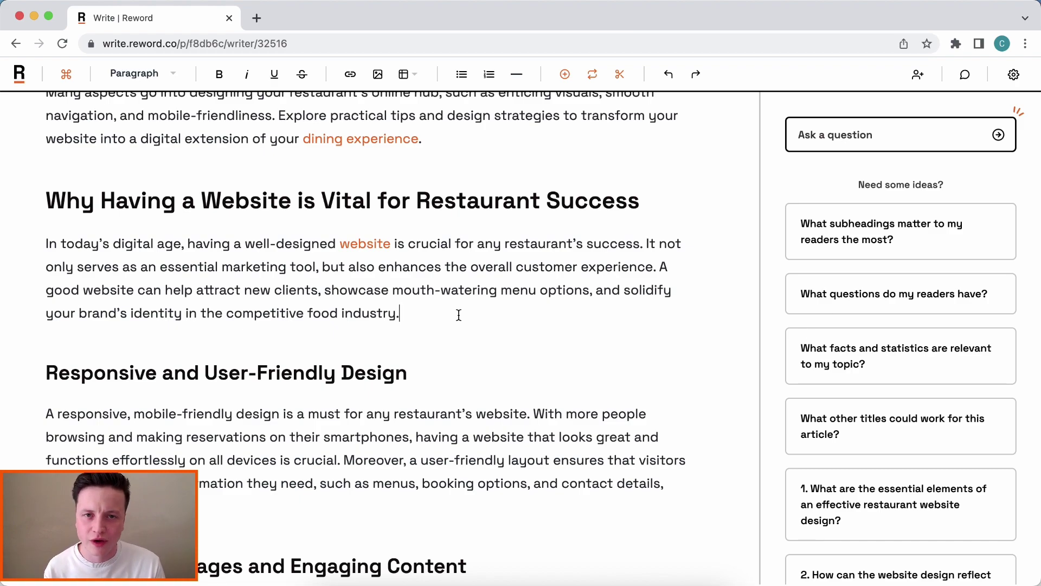
scroll(459, 314, up, 5)
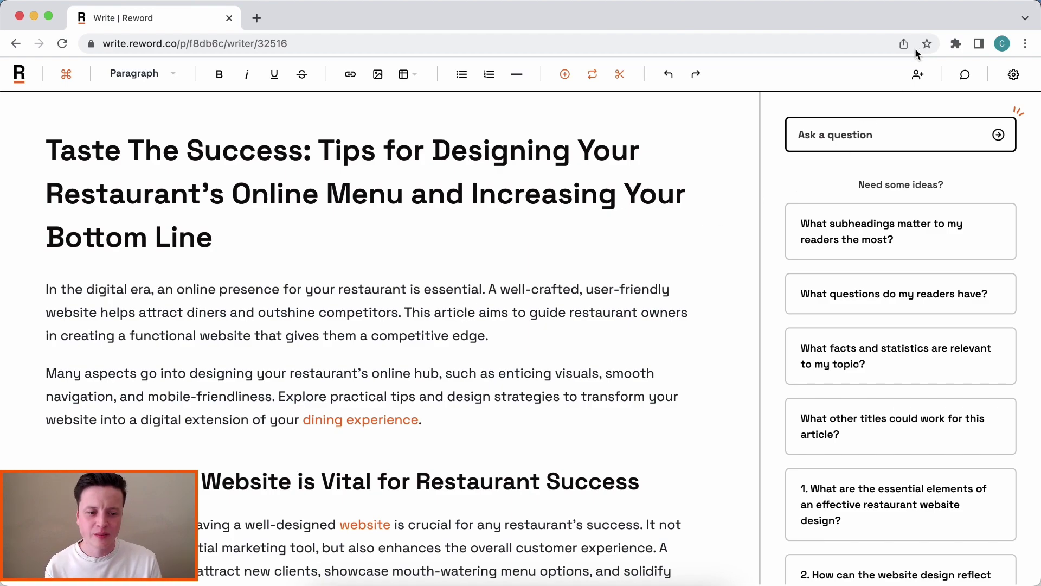
Check the shareable link, then show the gear menu with publish and copy-as-text/markdown/HTML options.
click(918, 75)
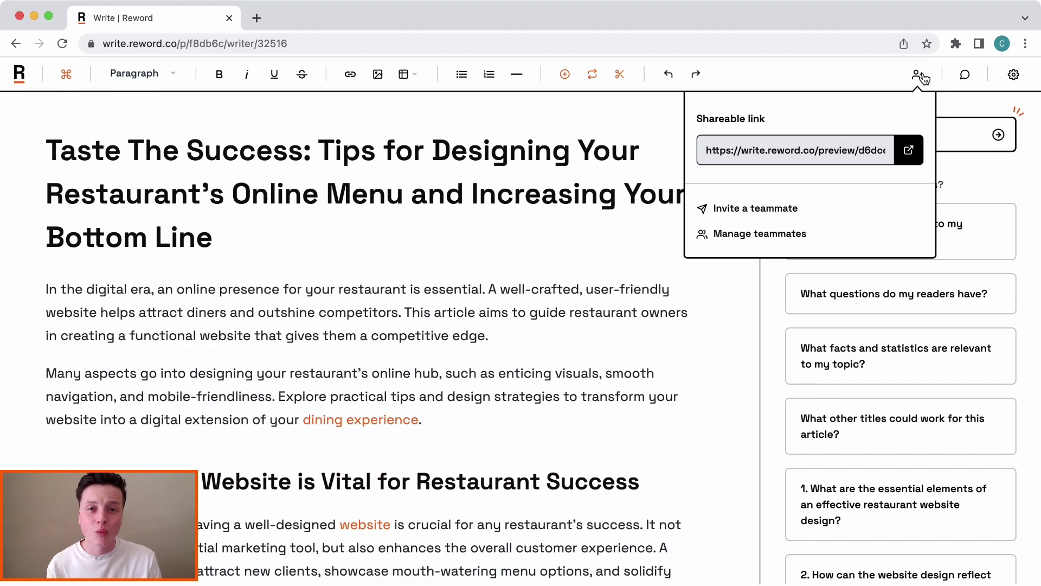
click(922, 77)
click(1011, 77)
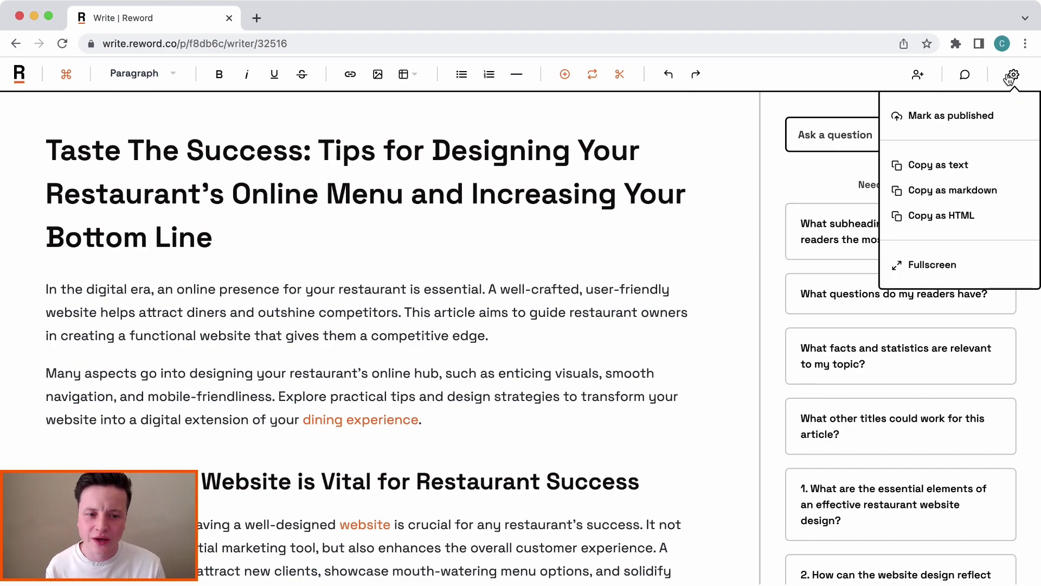